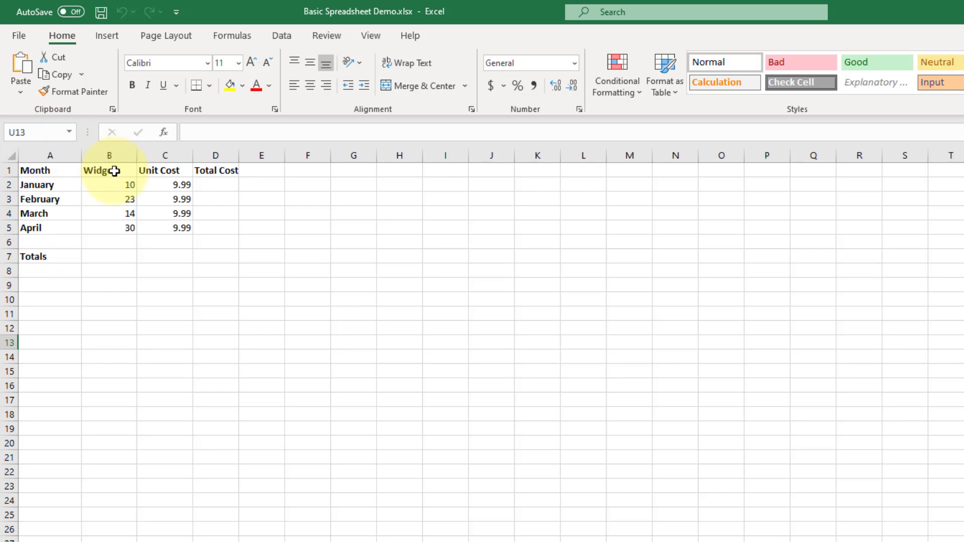
Enter the formula =(b2*c2) in cell D2 to compute January's total cost from widgets and unit cost.
left_click(117, 171)
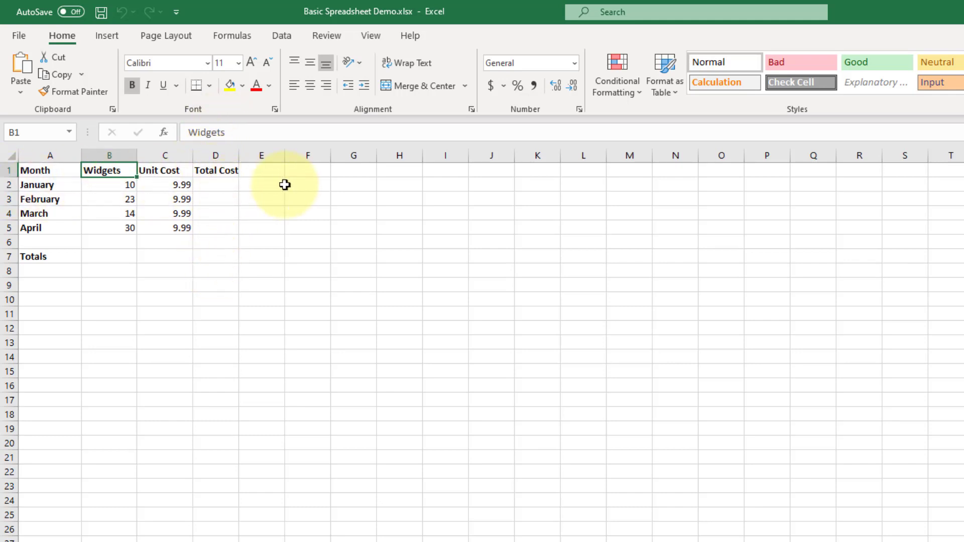
left_click(213, 184)
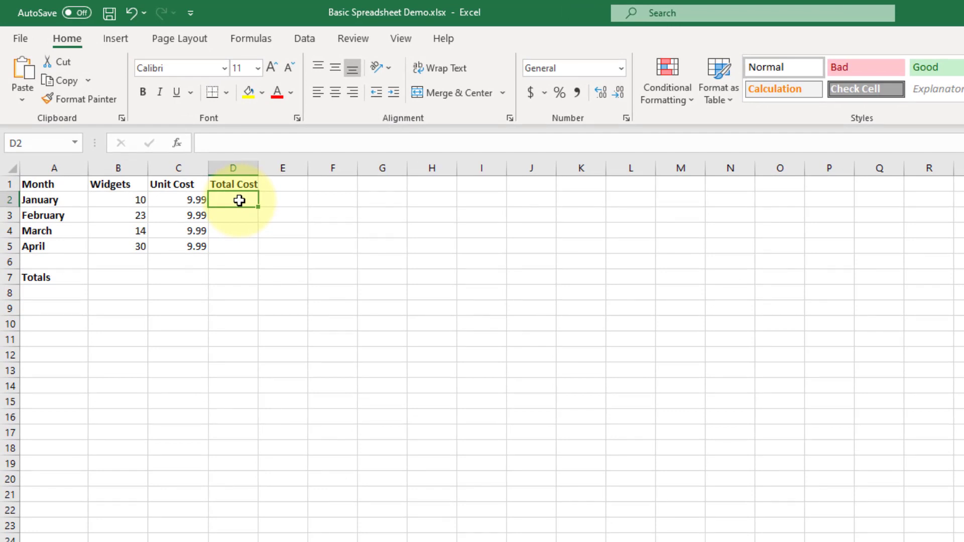
type("=")
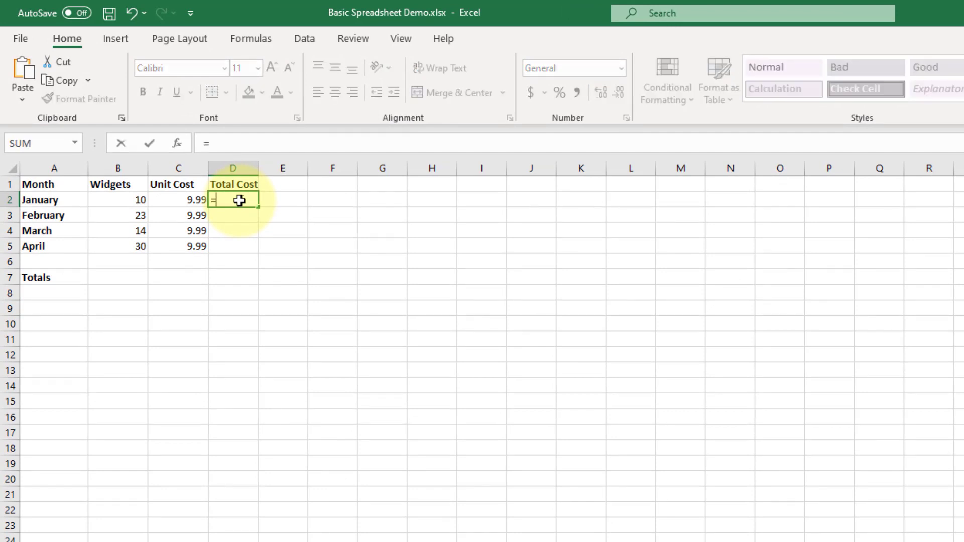
type("(")
type("b2")
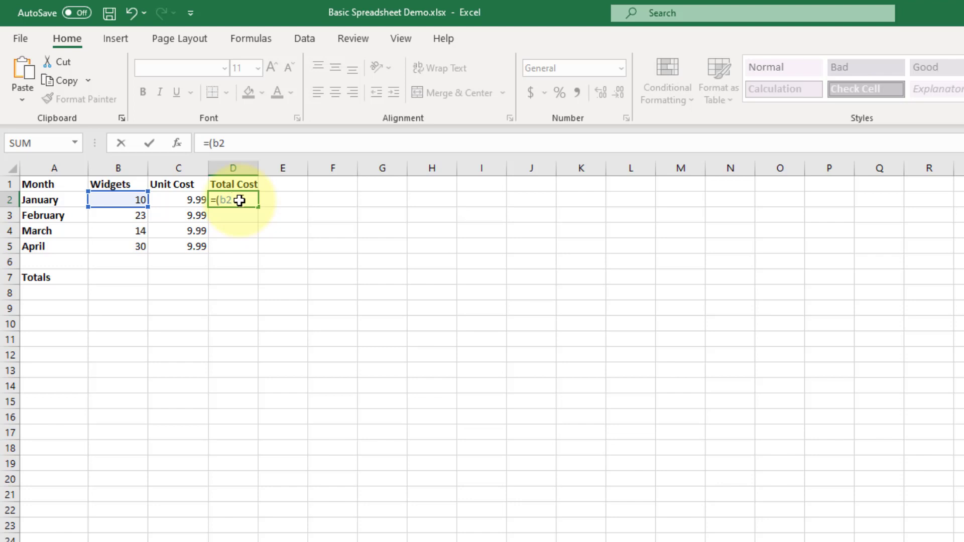
type("*c2)")
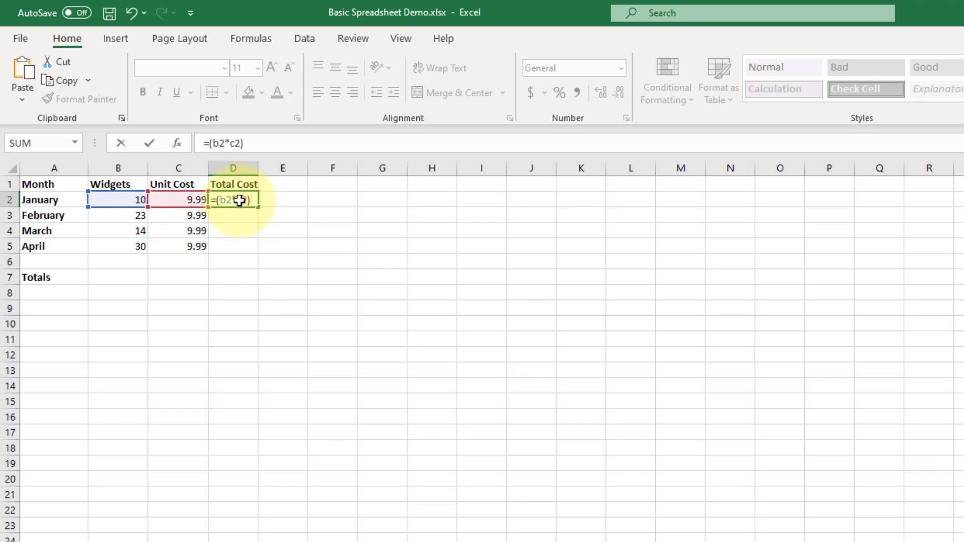
key("Return")
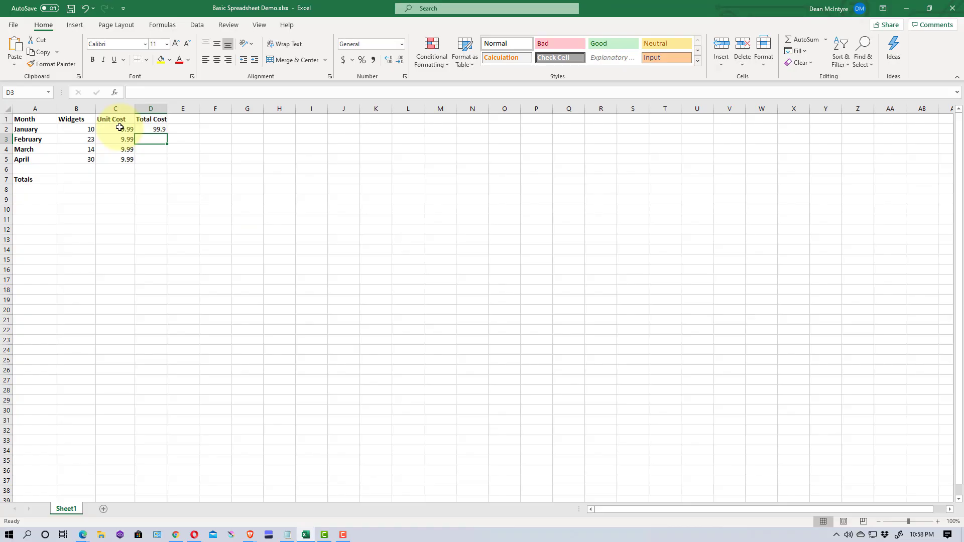
Format the unit costs in C2:C5 as Currency with the $ symbol and two decimal places.
left_click(185, 196)
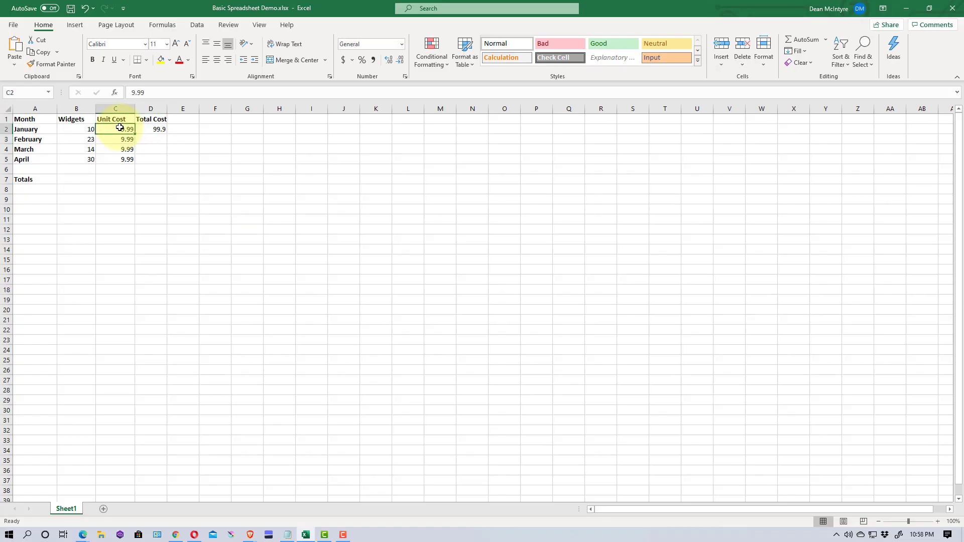
left_click_drag(120, 127, 112, 159)
right_click(118, 145)
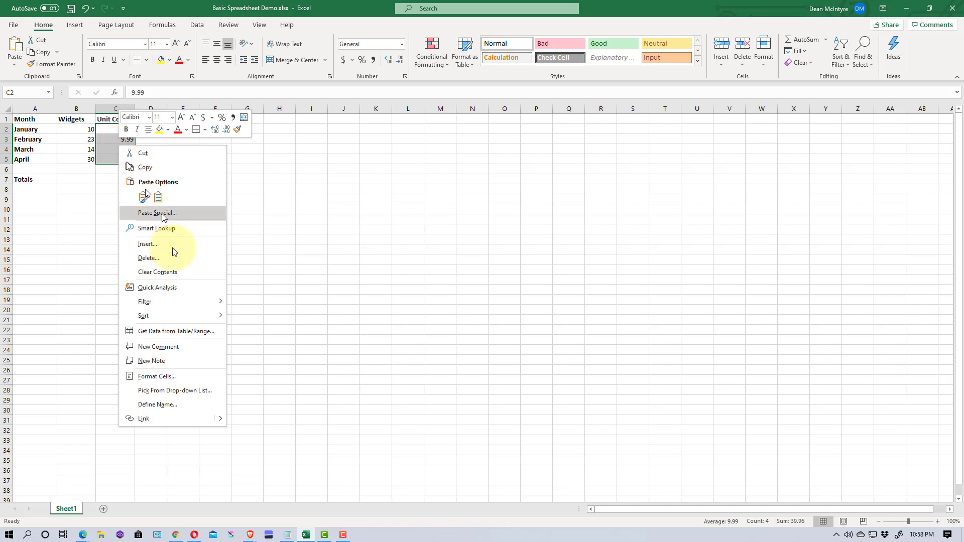
left_click(185, 381)
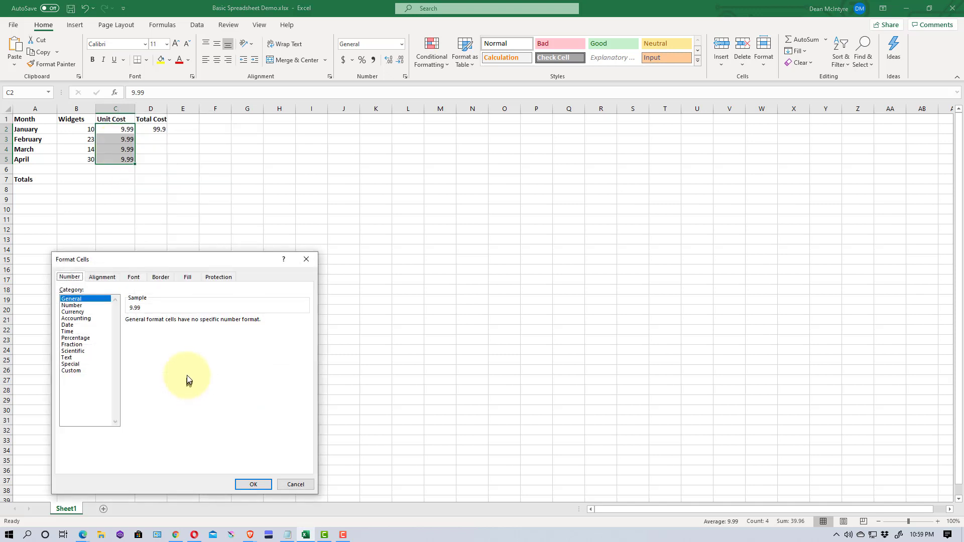
left_click(81, 312)
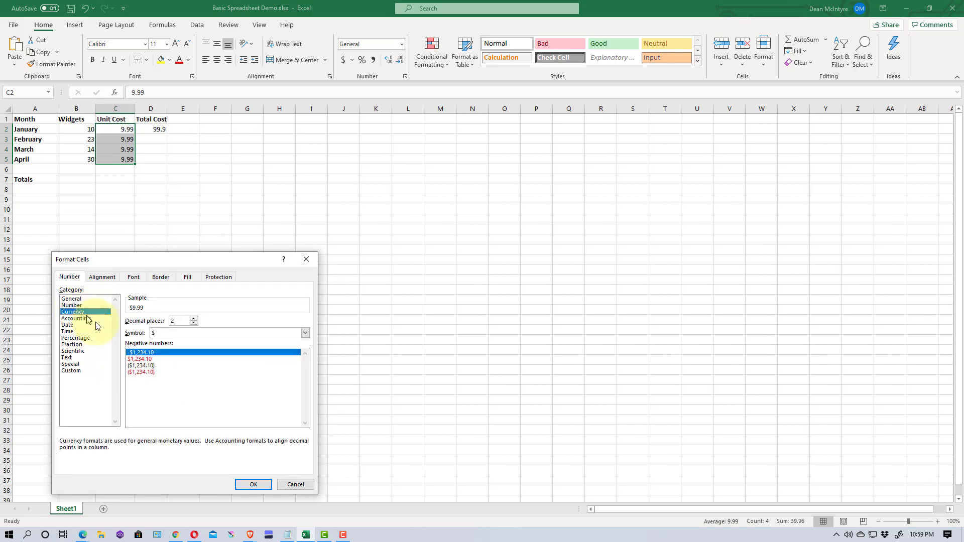
left_click(254, 485)
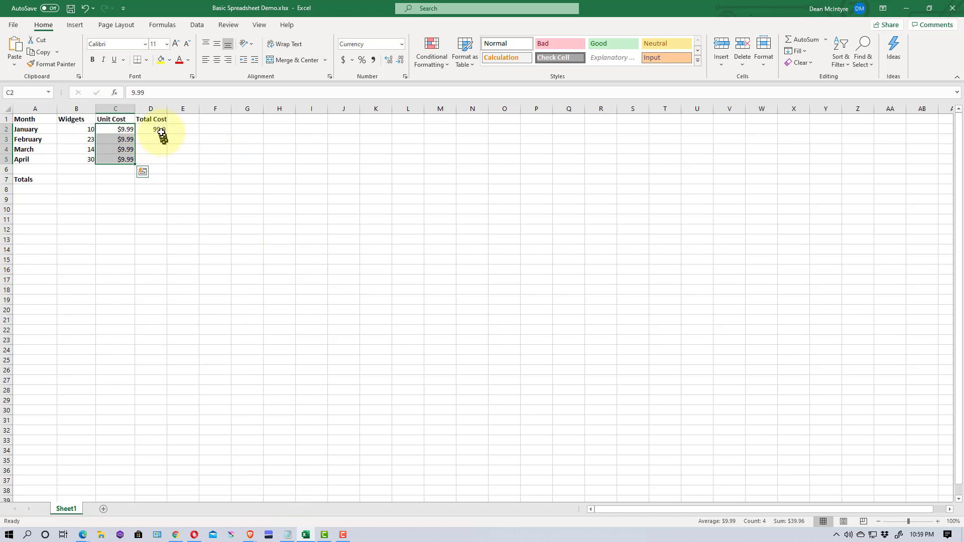
Format the total cost cells D2:D5 as Currency with the $ symbol and two decimal places.
left_click_drag(159, 129, 153, 148)
left_click_drag(153, 162, 151, 159)
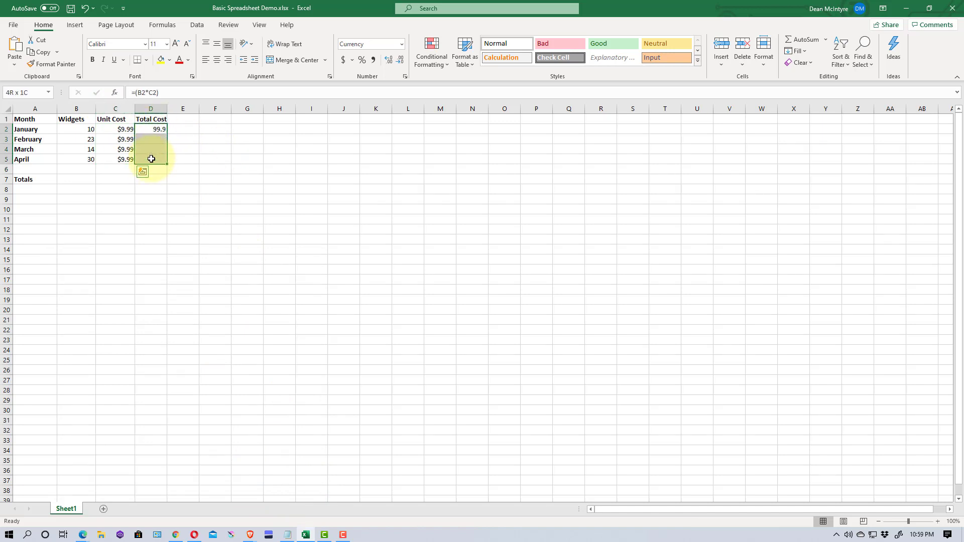
right_click(152, 132)
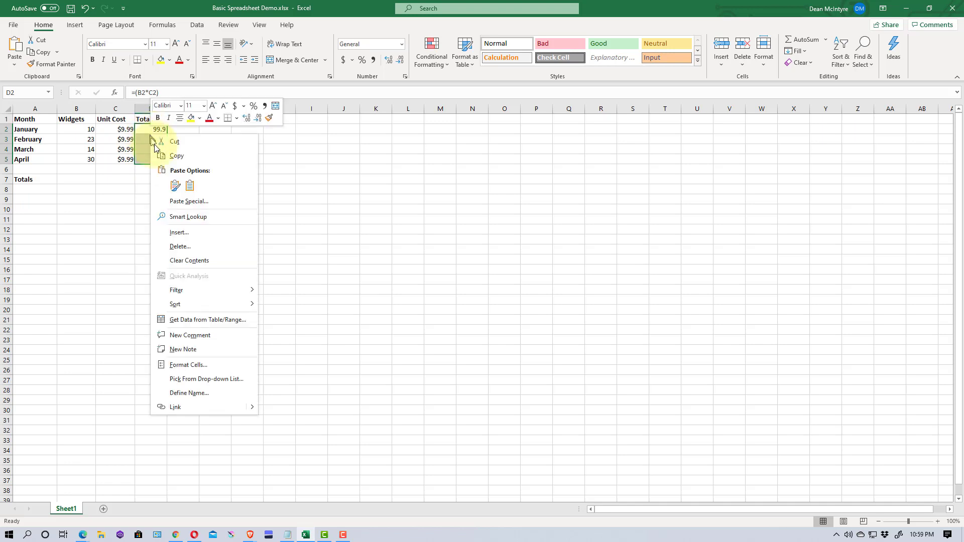
left_click(211, 366)
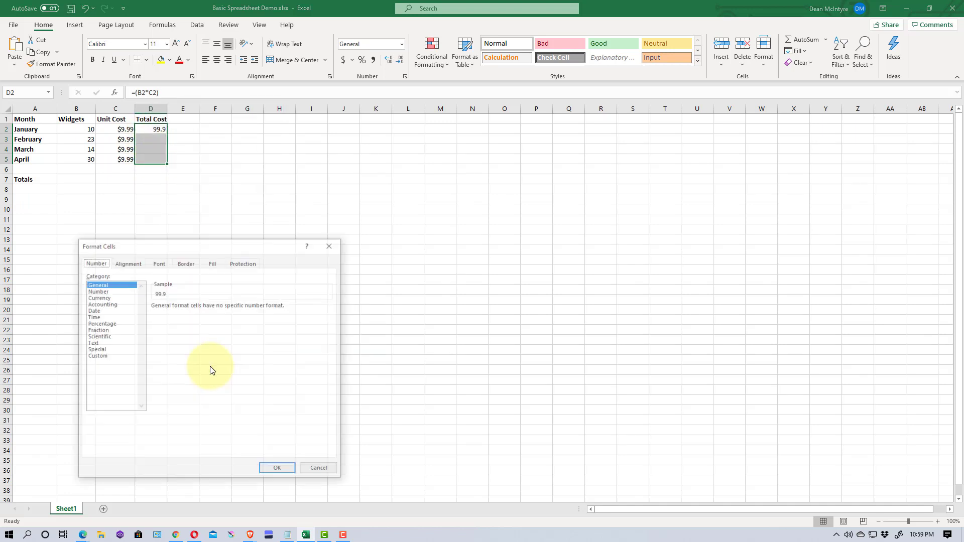
left_click(107, 296)
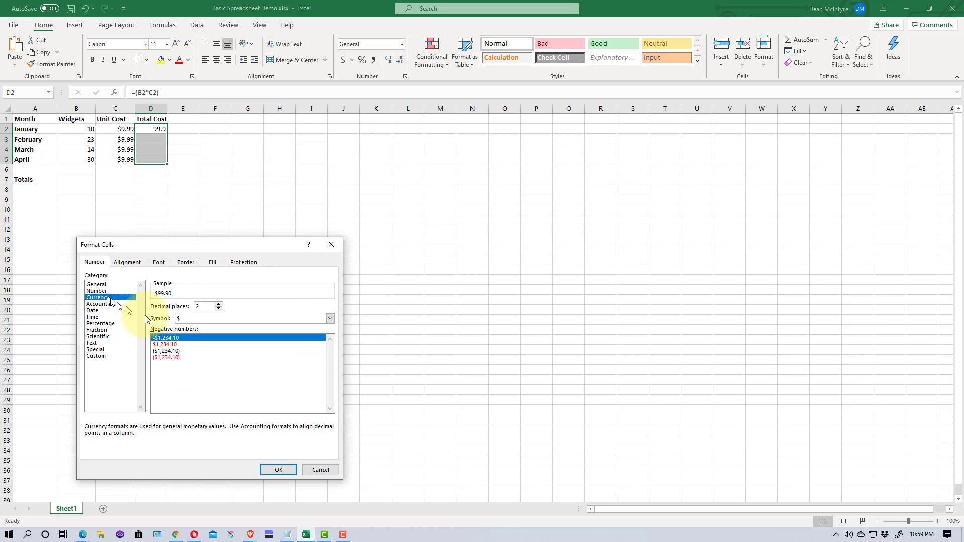
left_click(278, 471)
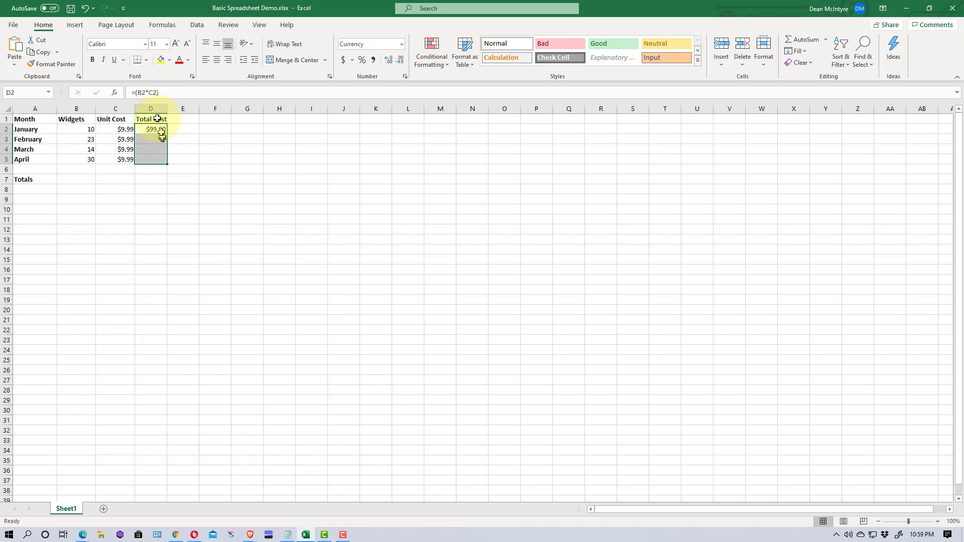
Format the entire Total Cost column D as Currency with two decimal places and no symbol.
left_click(150, 105)
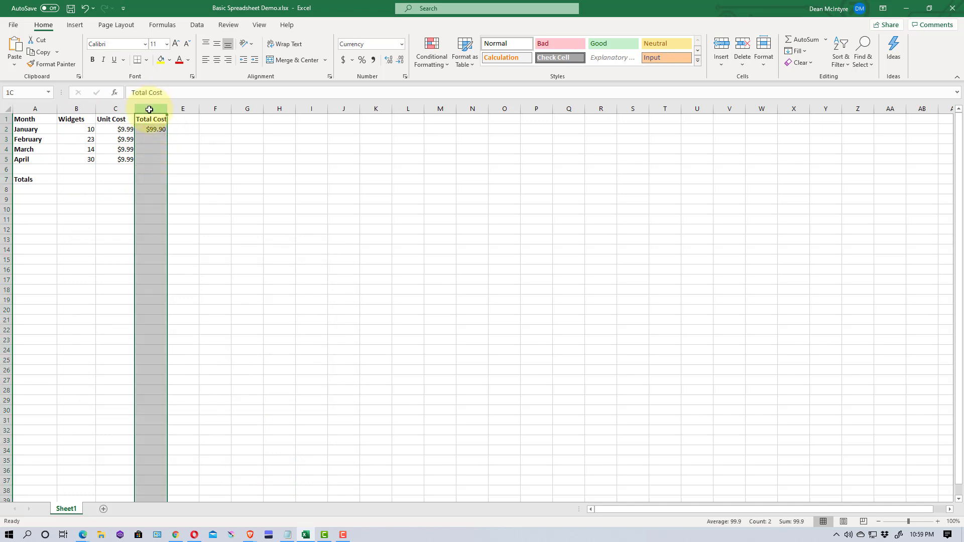
right_click(151, 110)
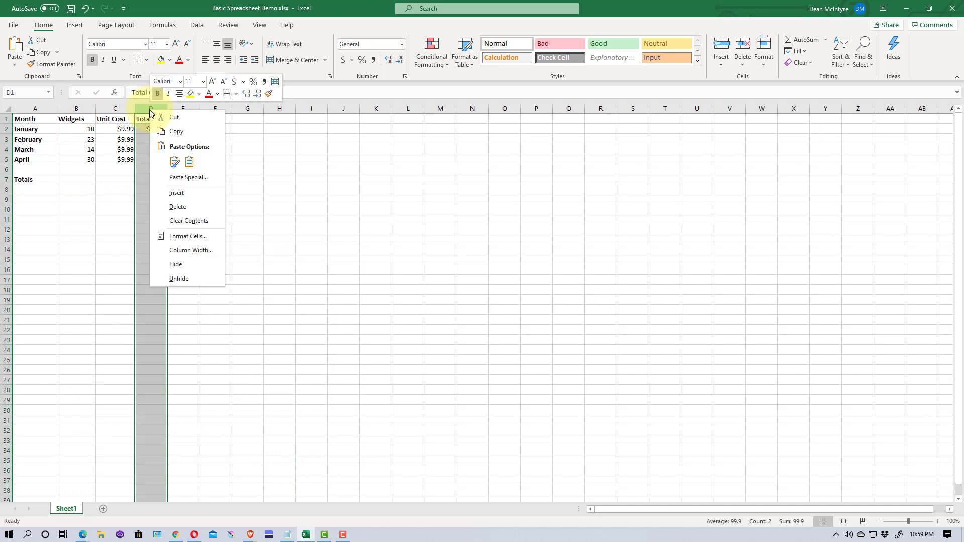
left_click(188, 237)
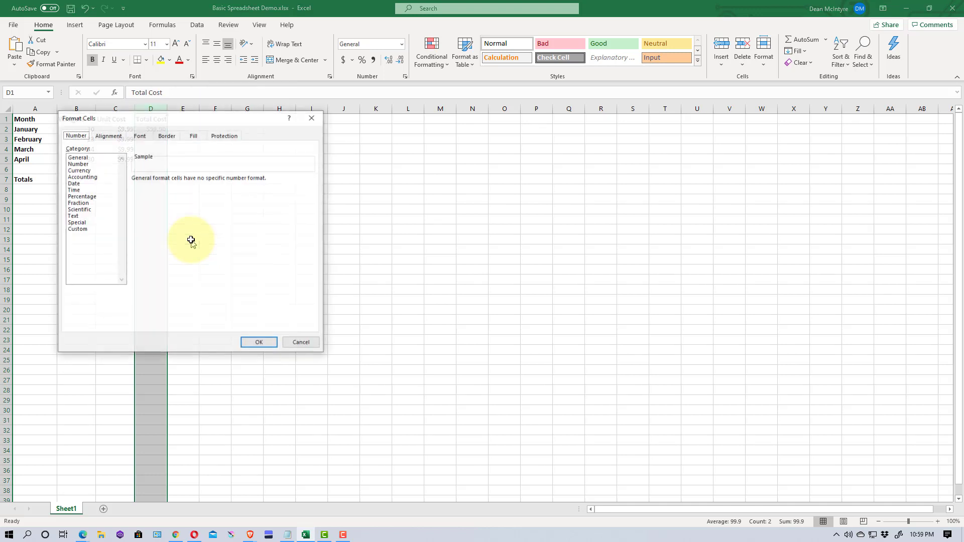
left_click(79, 170)
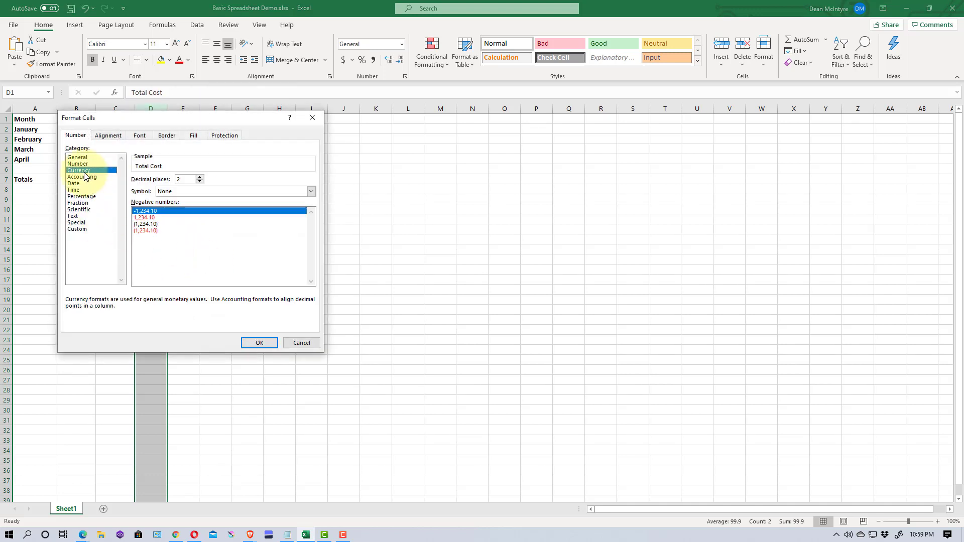
left_click(259, 345)
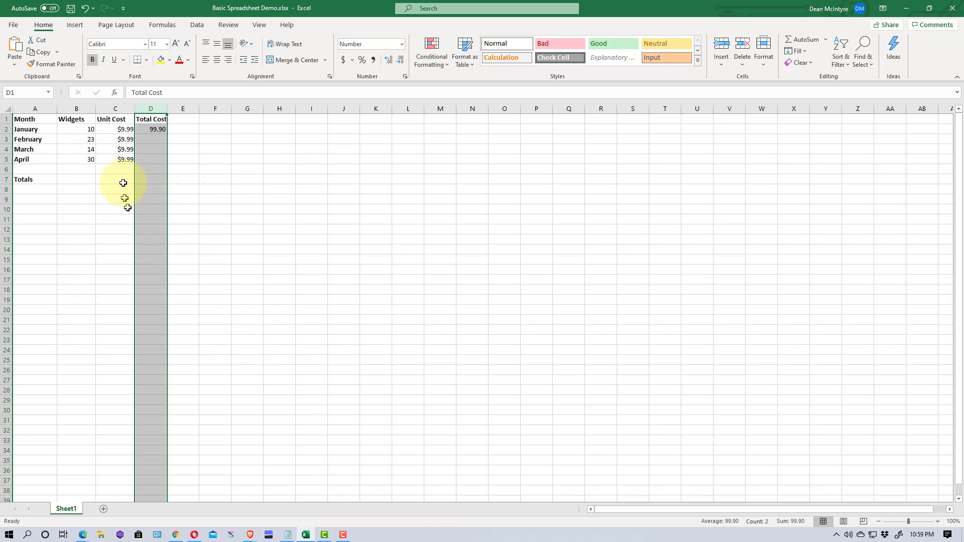
Format the entire Unit Cost column C as Currency with two decimal places and no symbol.
left_click(116, 120)
left_click(117, 109)
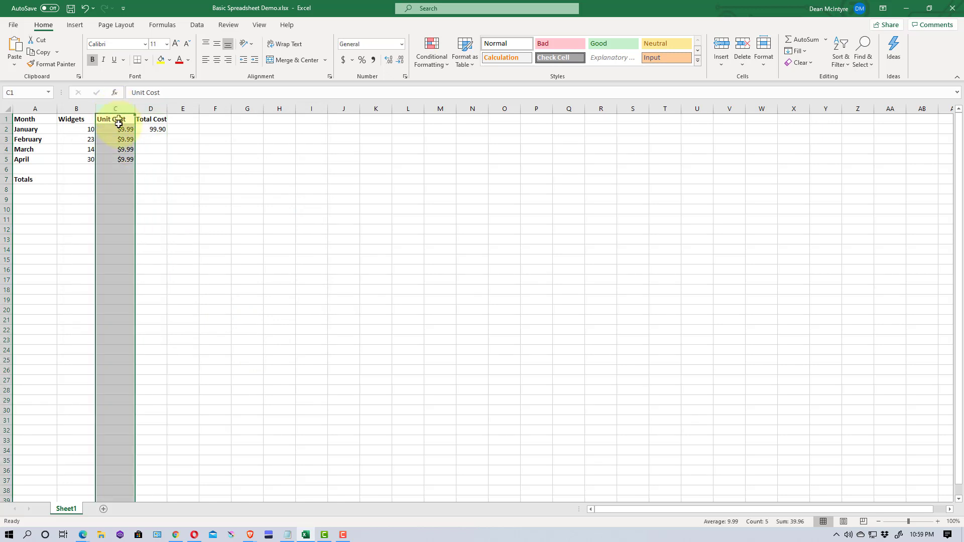
right_click(119, 116)
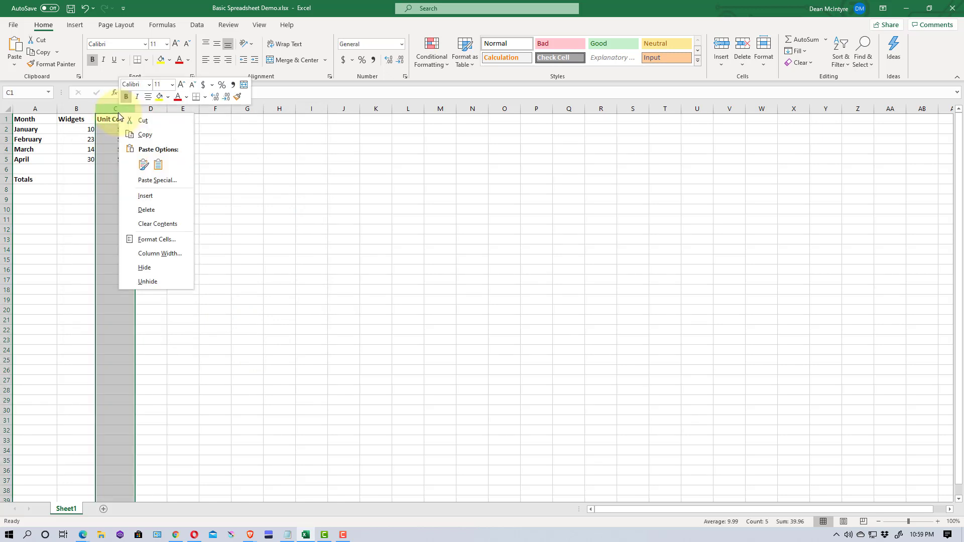
left_click(166, 241)
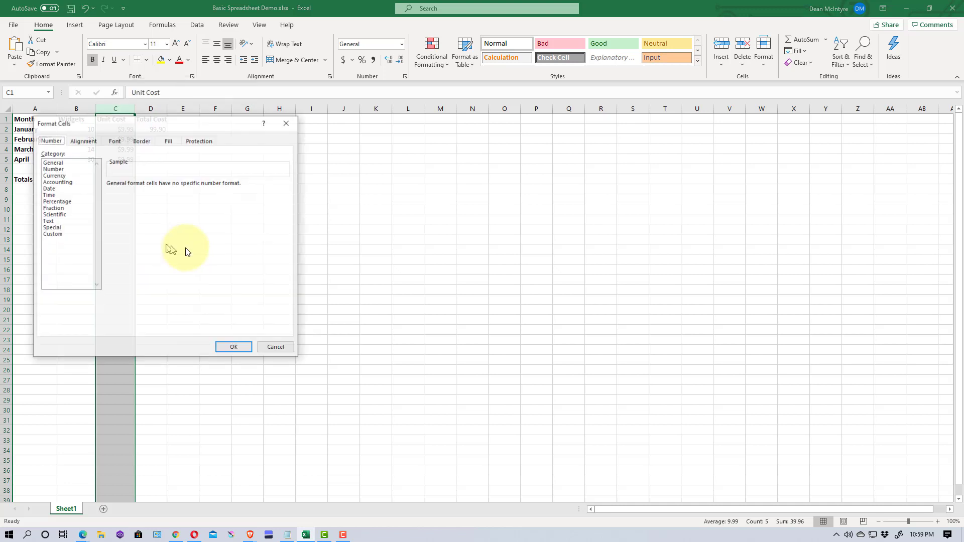
left_click(68, 175)
left_click(233, 348)
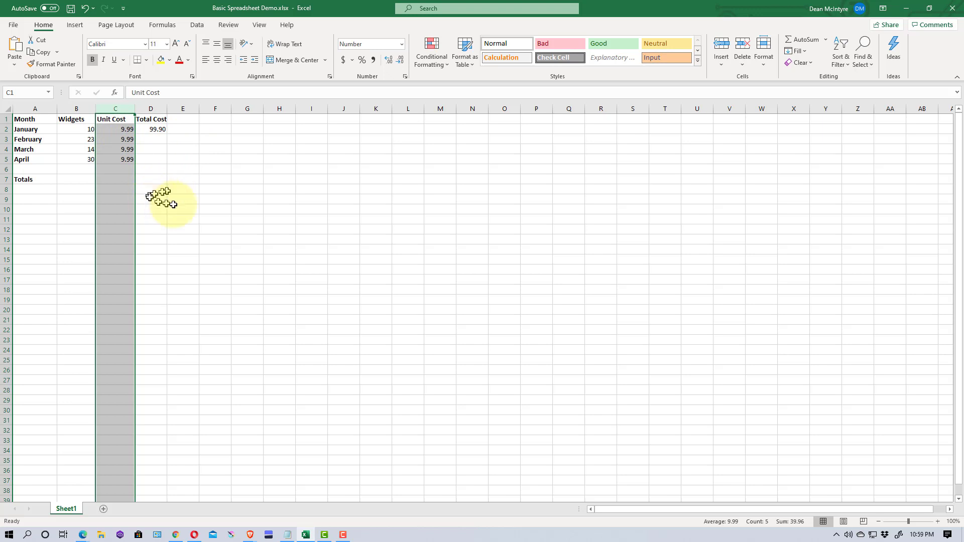
left_click(150, 161)
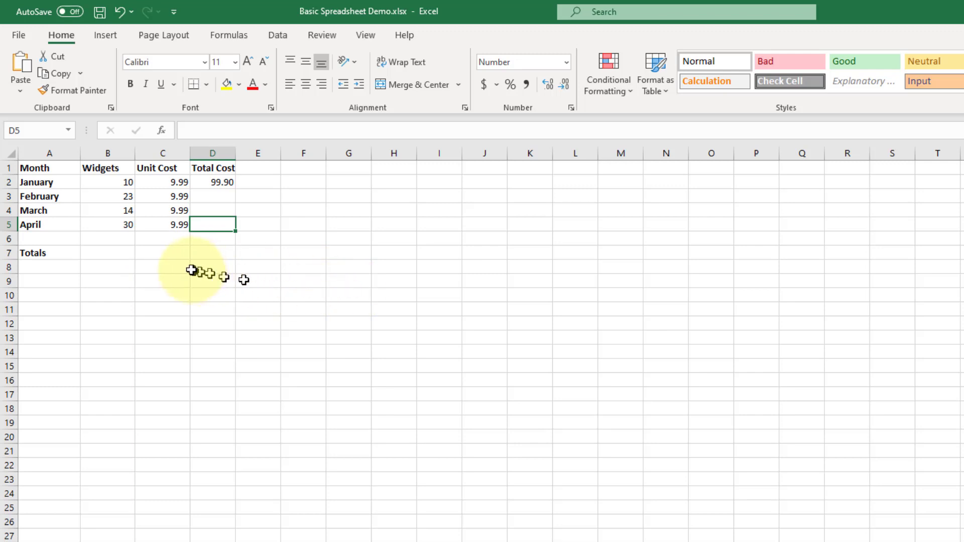
left_click(215, 182)
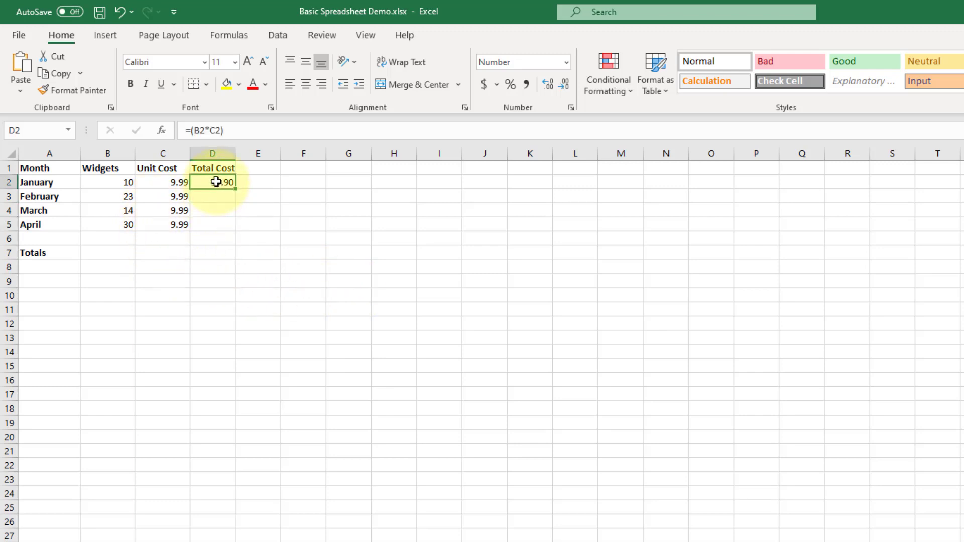
left_click(206, 196)
left_click(201, 209)
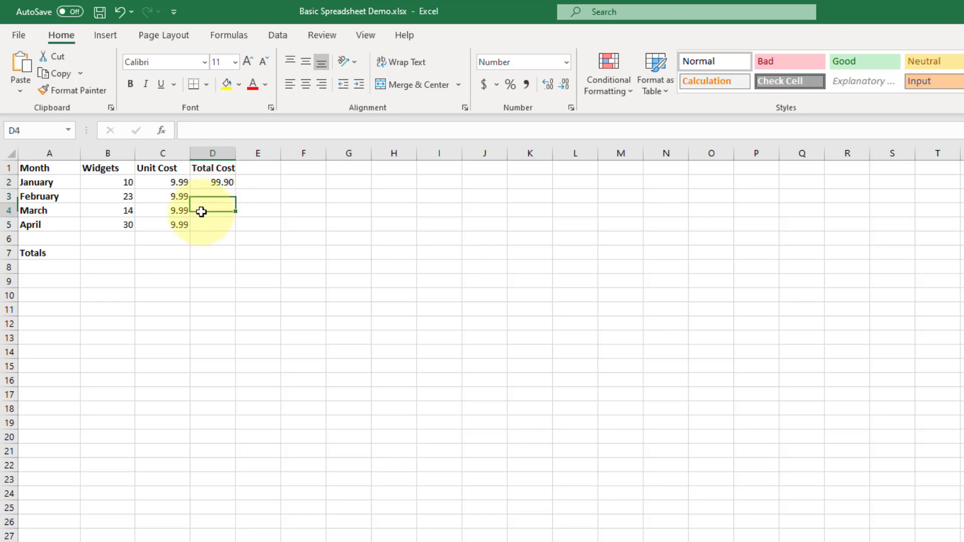
left_click(199, 230)
left_click(205, 210)
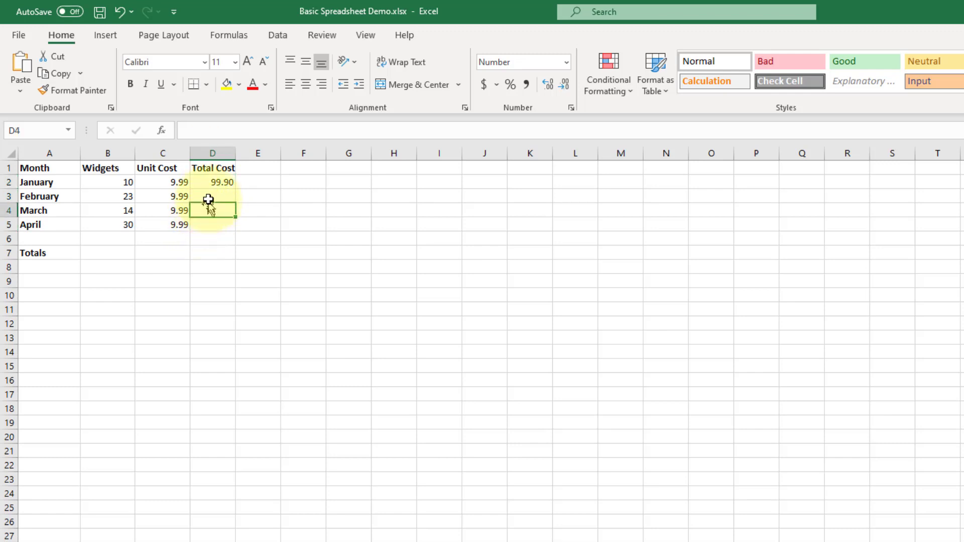
left_click(205, 197)
left_click(199, 224)
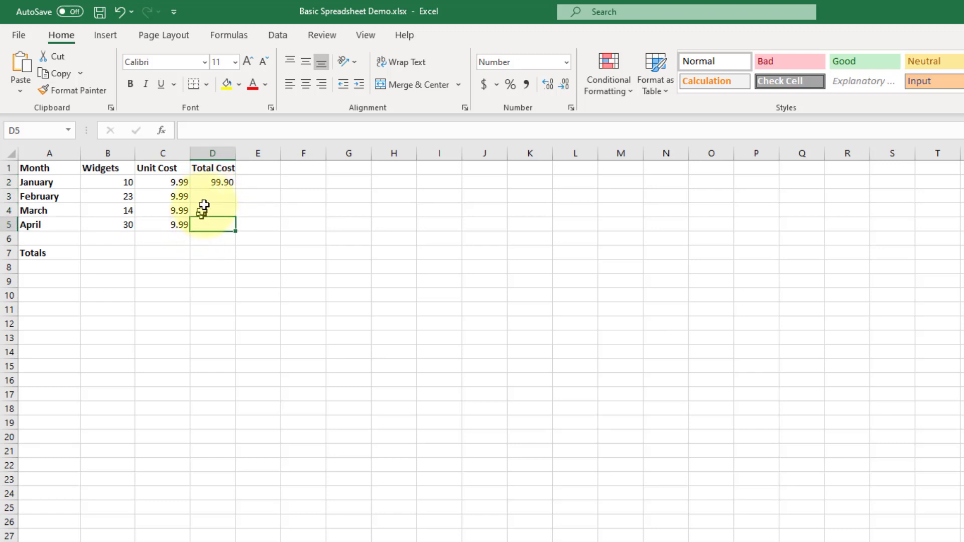
left_click(206, 197)
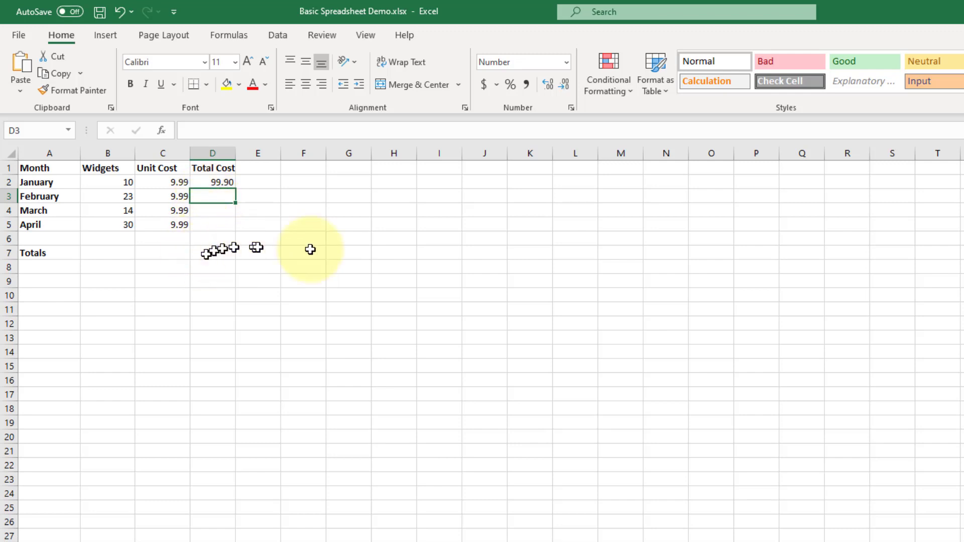
Copy January's total cost formula from D2 and paste it into D3:D5 for February through April.
left_click(226, 183)
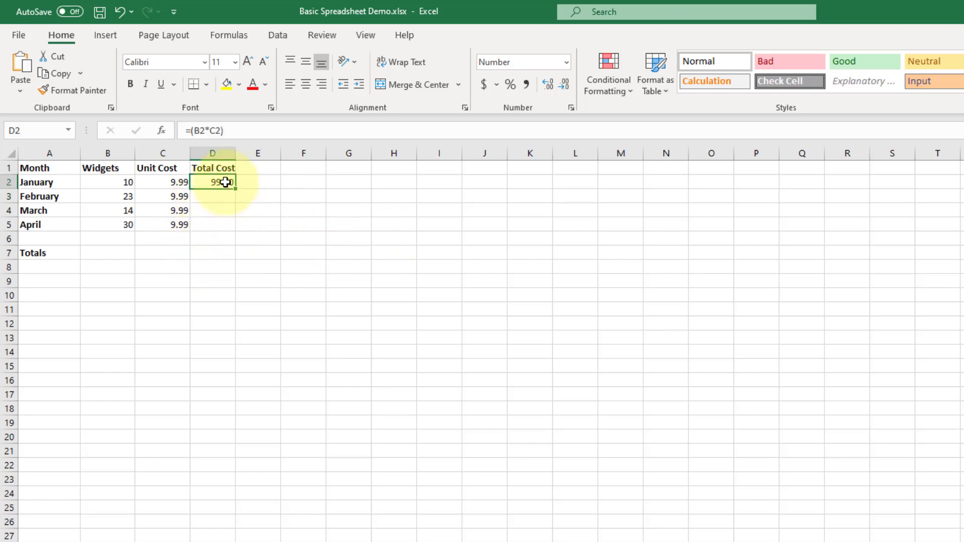
right_click(225, 183)
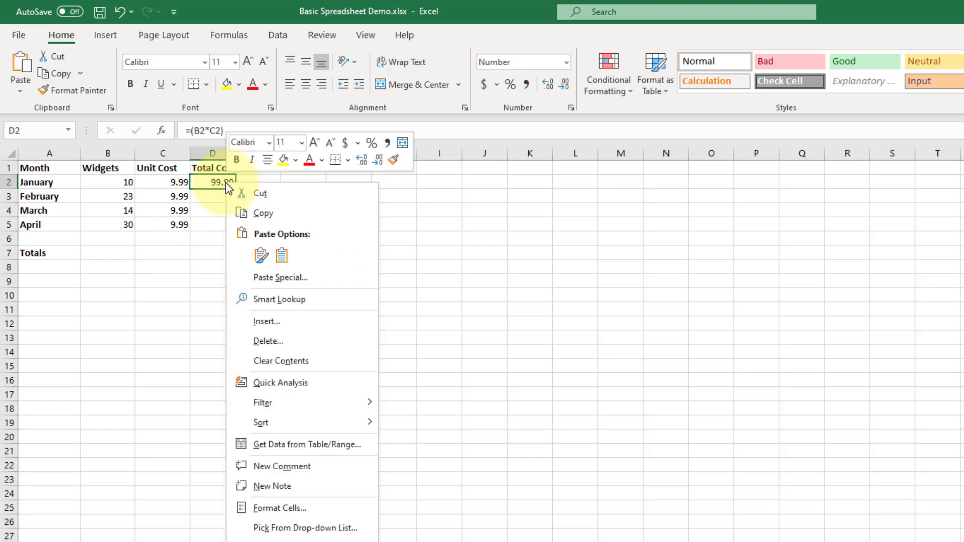
left_click(248, 212)
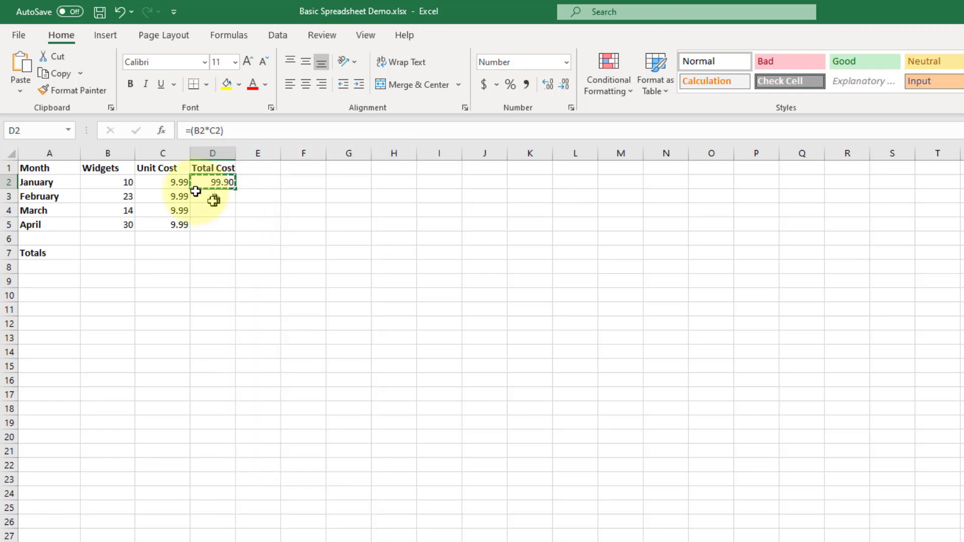
left_click(223, 197)
left_click_drag(223, 196, 219, 219)
right_click(220, 219)
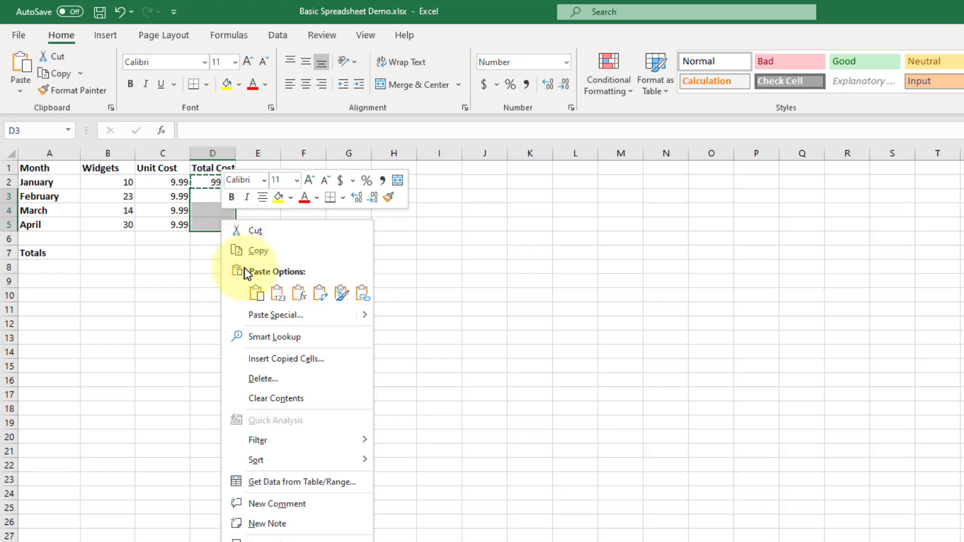
left_click(256, 293)
left_click(301, 295)
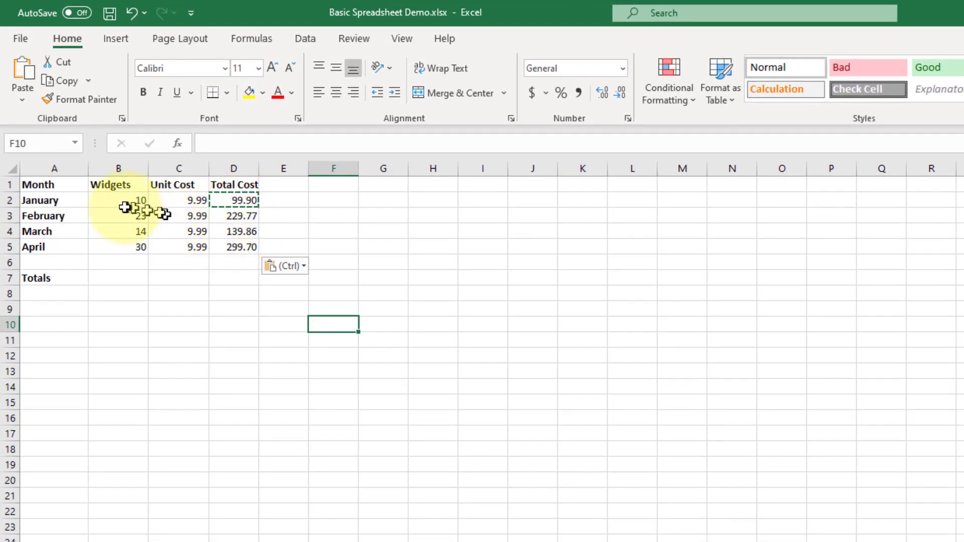
Inspect the formulas in the Total Cost cells D2:D5 to check which row's widget and unit cost cells each one references.
left_click(243, 220)
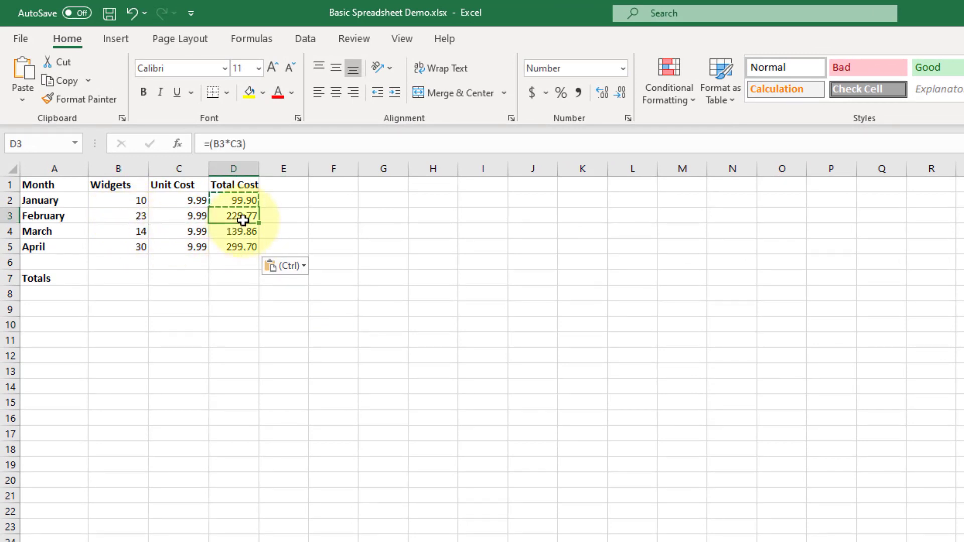
left_click(240, 228)
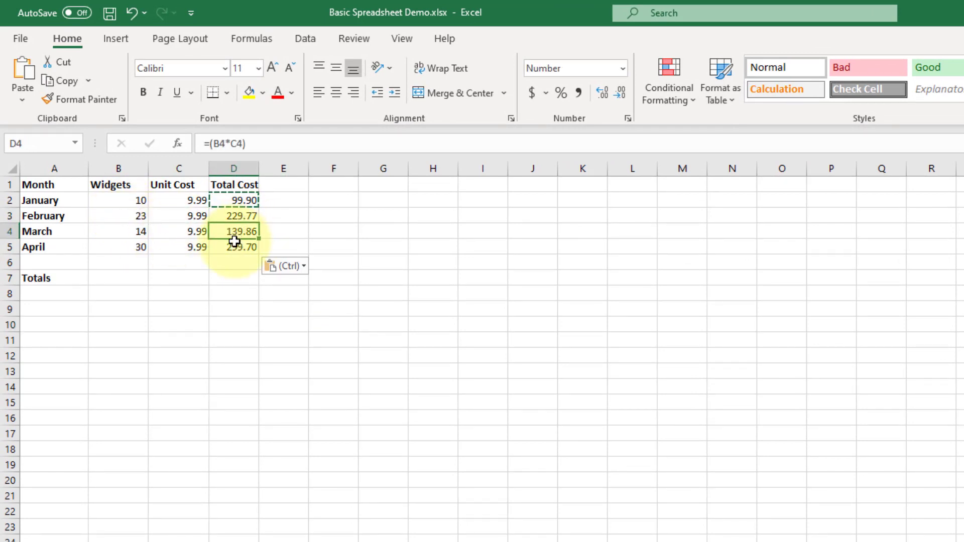
left_click(235, 242)
left_click(236, 232)
left_click(236, 216)
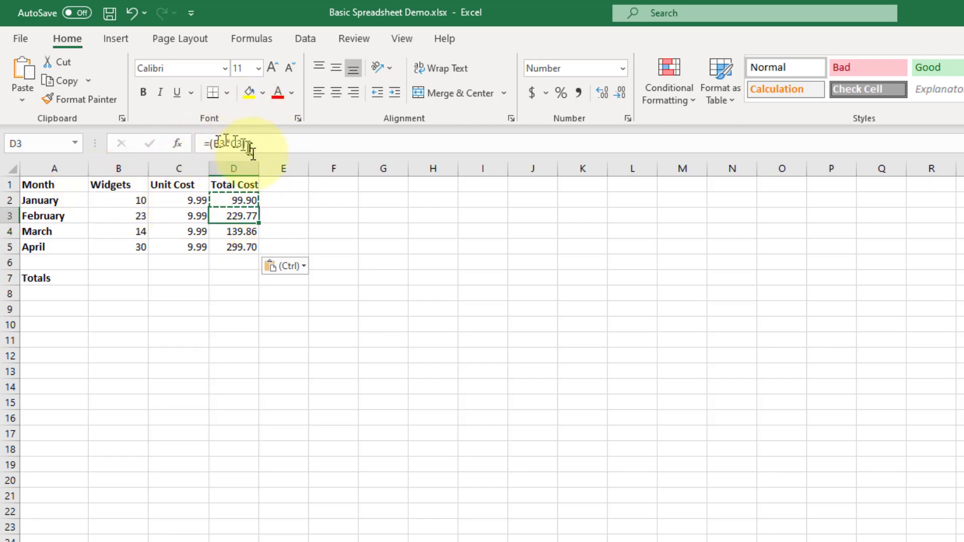
left_click(243, 199)
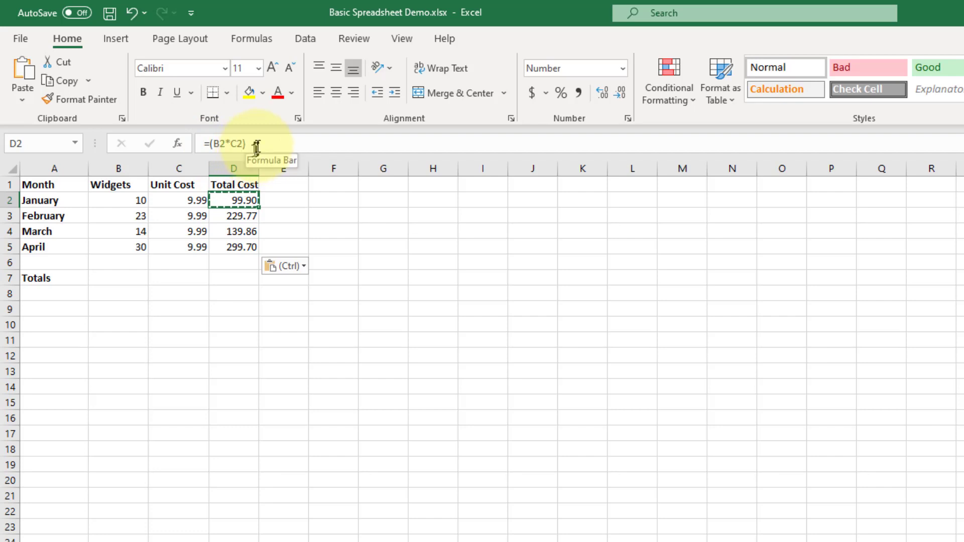
left_click(225, 216)
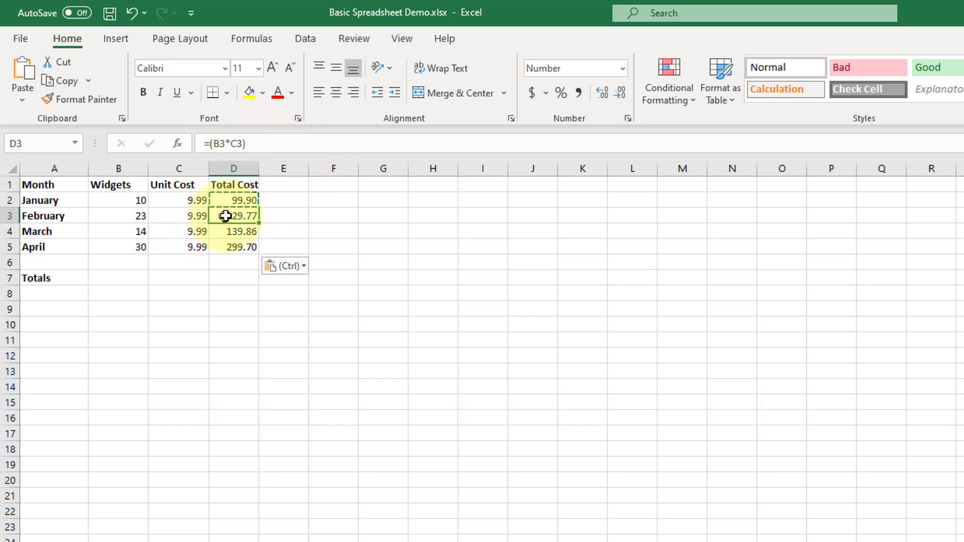
left_click(142, 216)
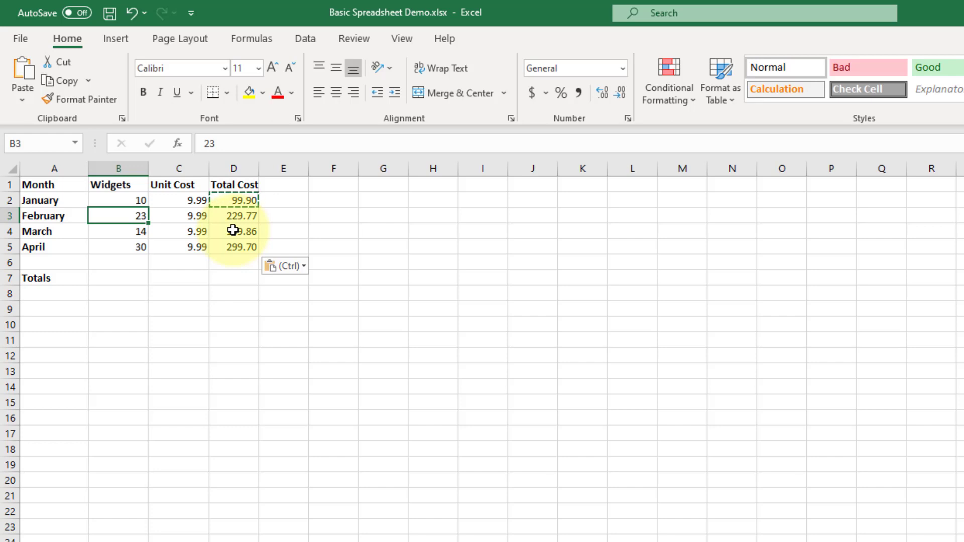
Total the widgets in B7 with the formula =SUM(B2:B6), including the blank row above the totals.
left_click(145, 275)
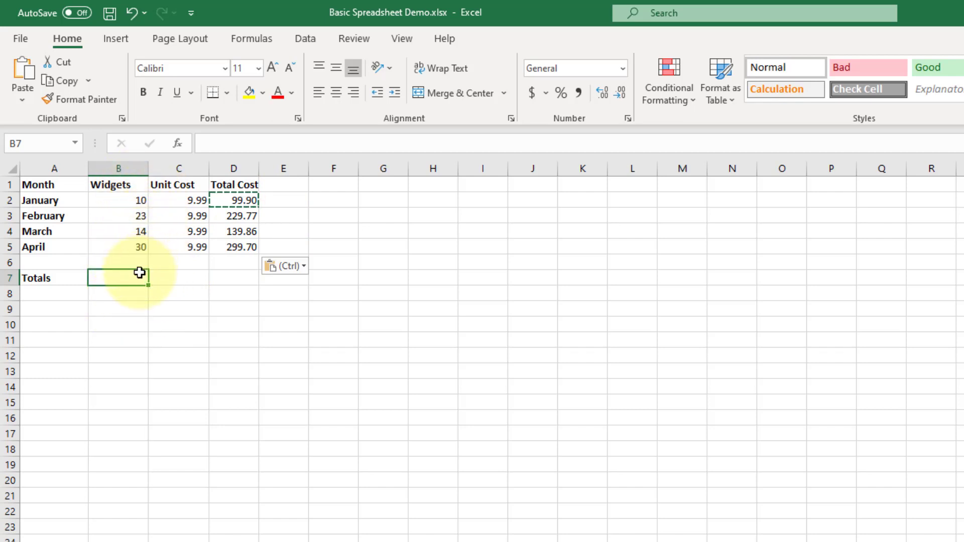
left_click(141, 203)
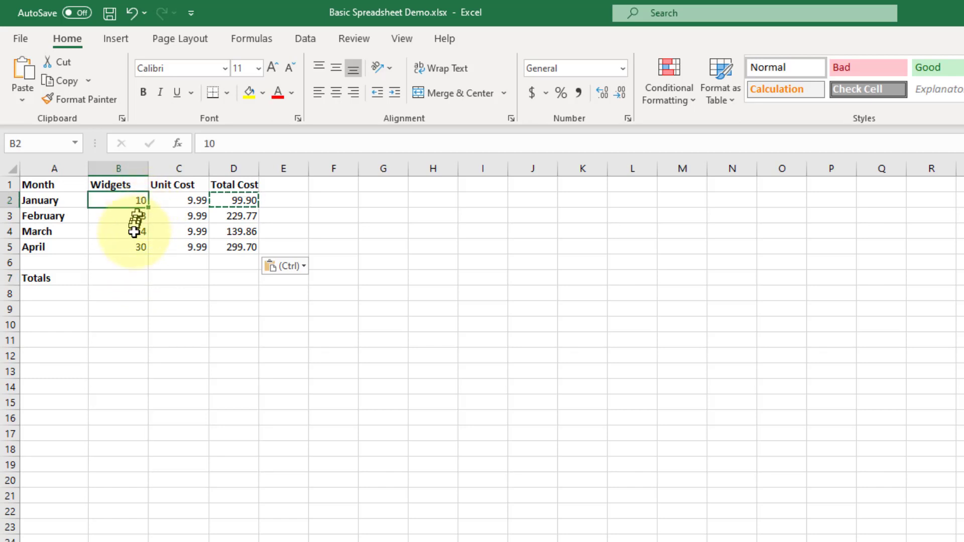
left_click(134, 261)
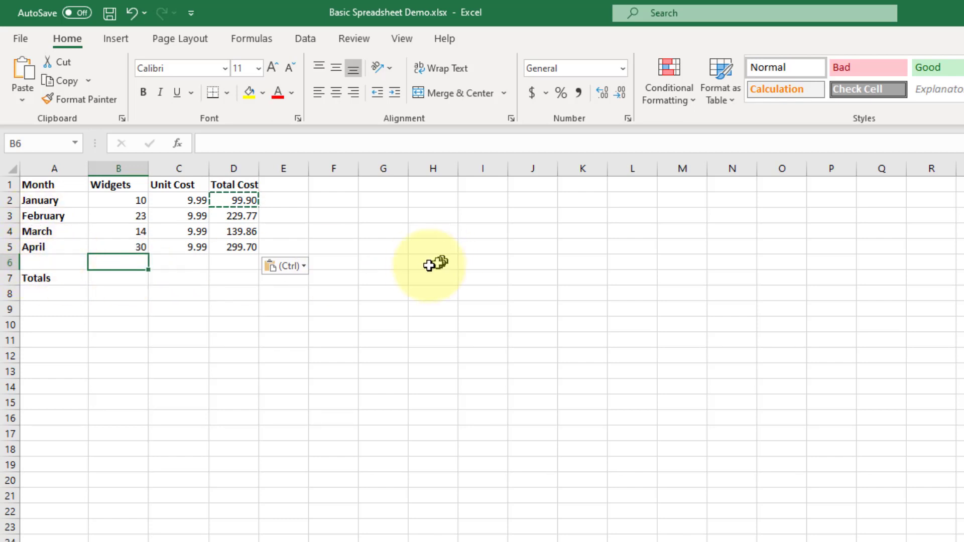
left_click(131, 280)
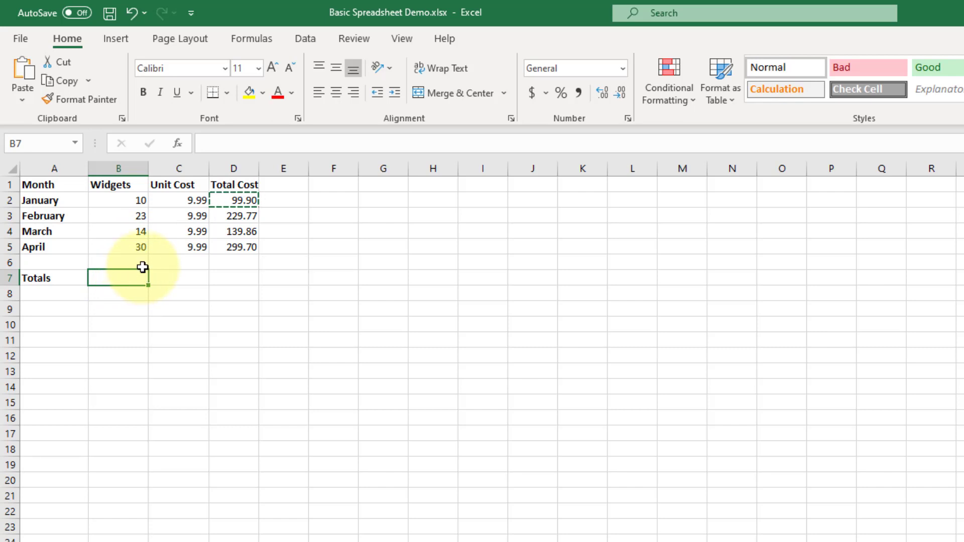
type("=")
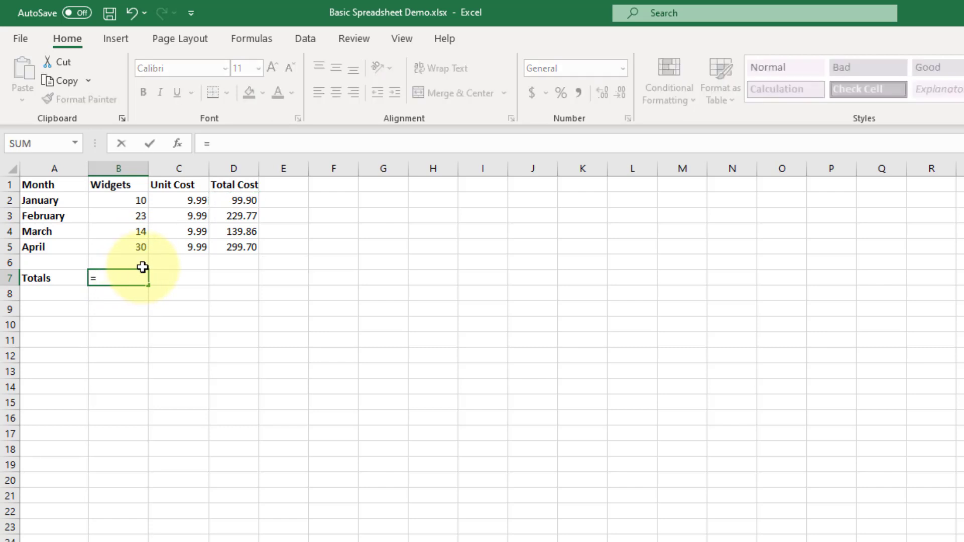
type("SUM")
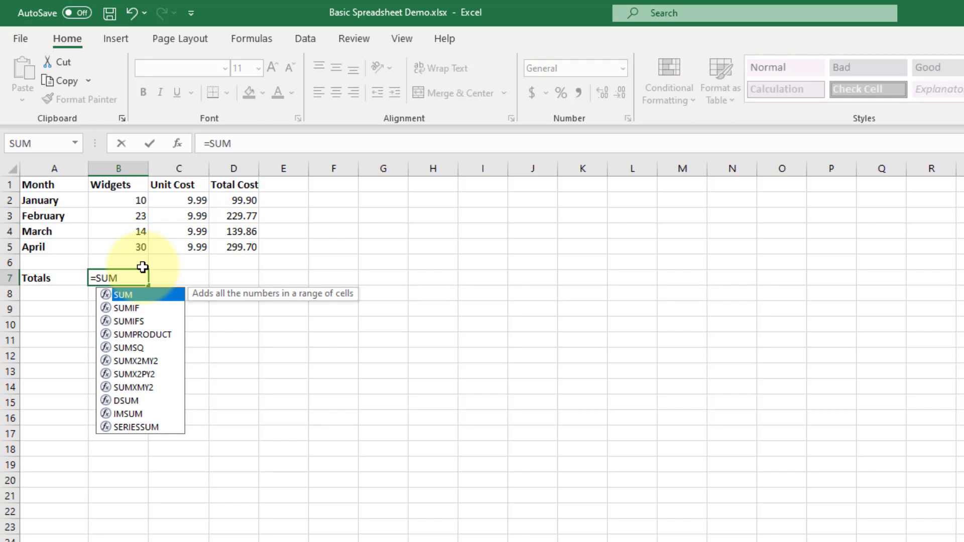
type("(")
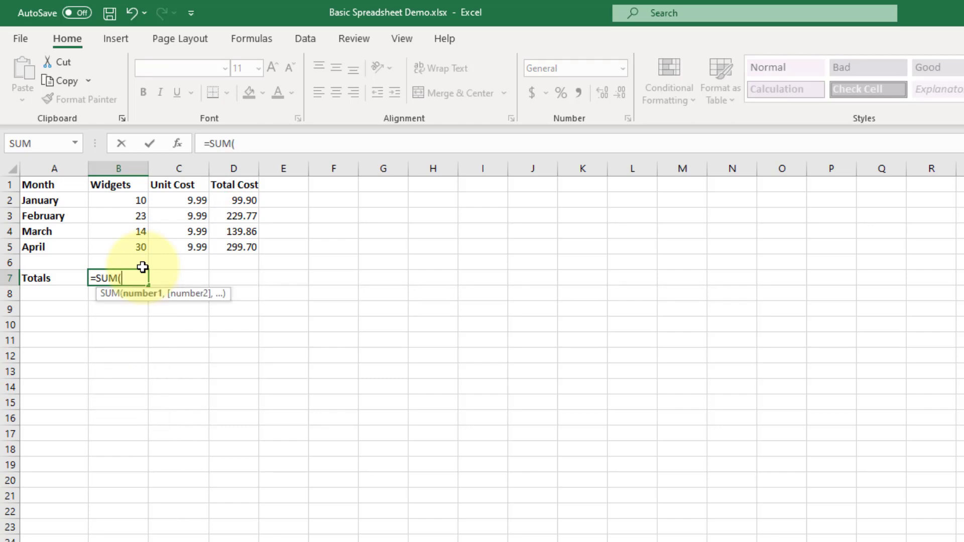
type("b")
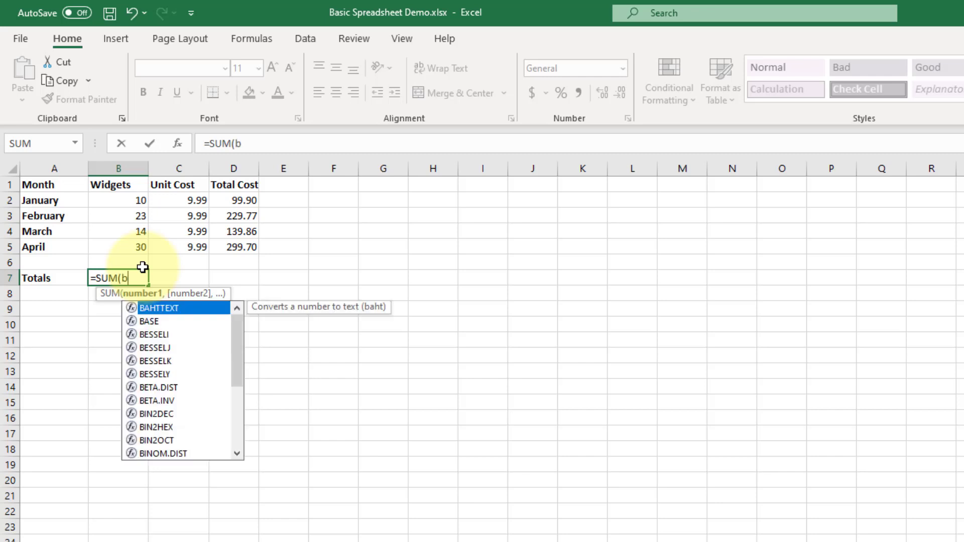
type("2")
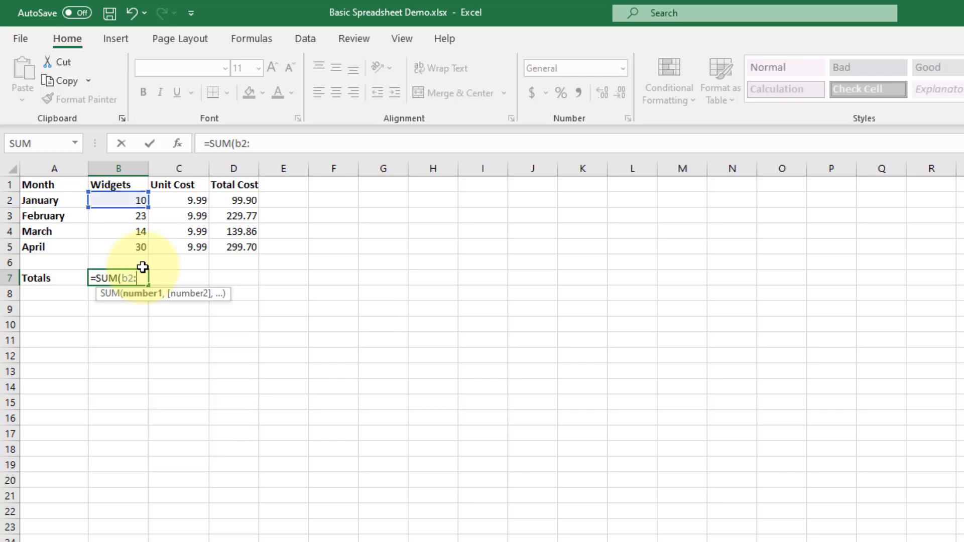
type(":b6")
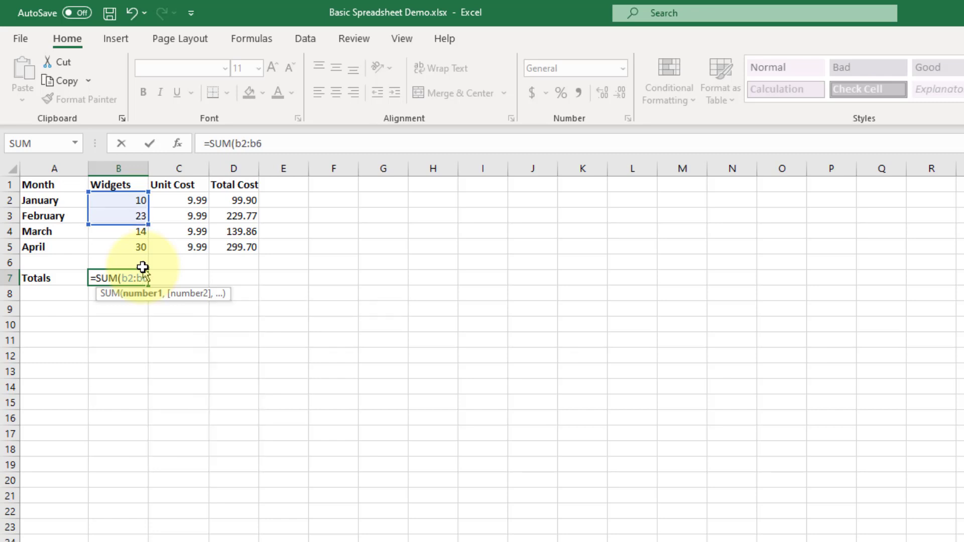
type(")")
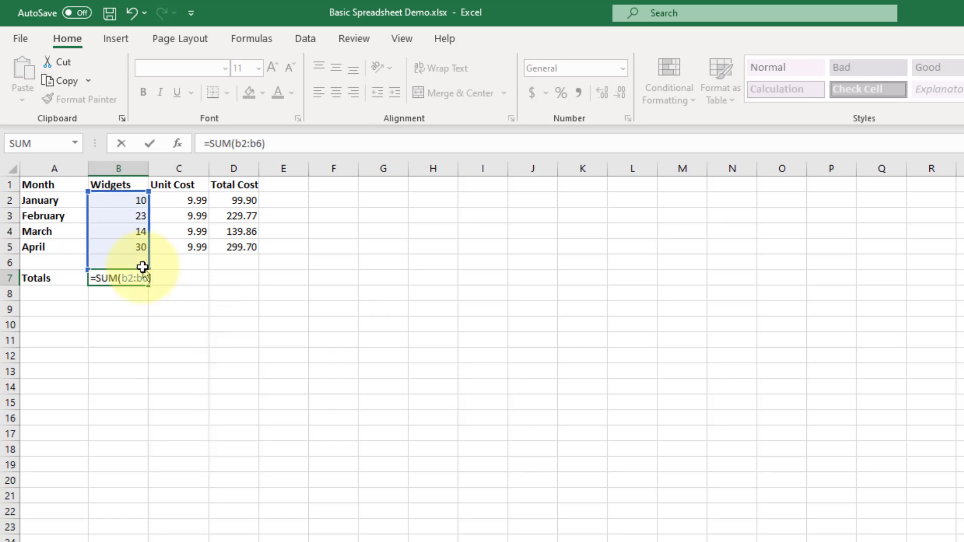
key("Return")
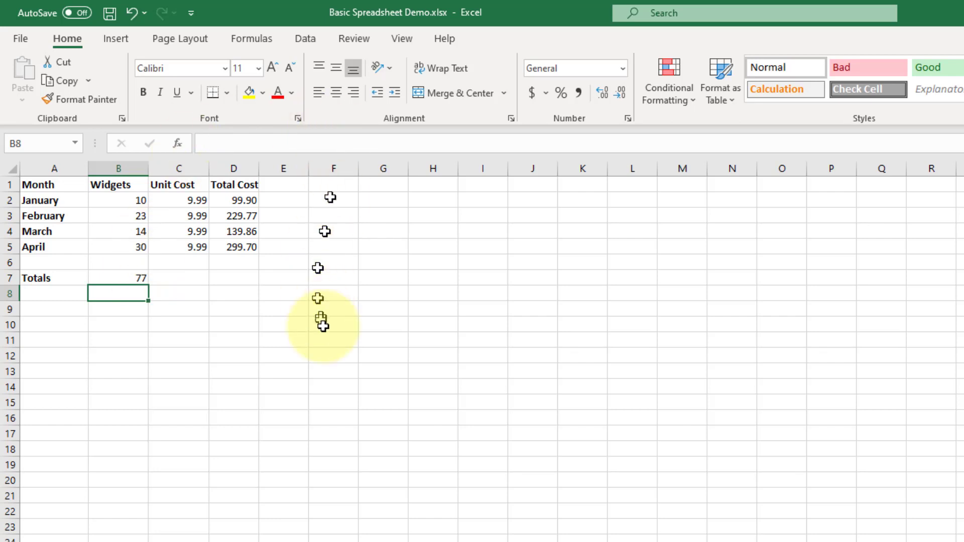
Insert a new row at row 6 below April and check the range in the widget total's formula.
left_click(133, 278)
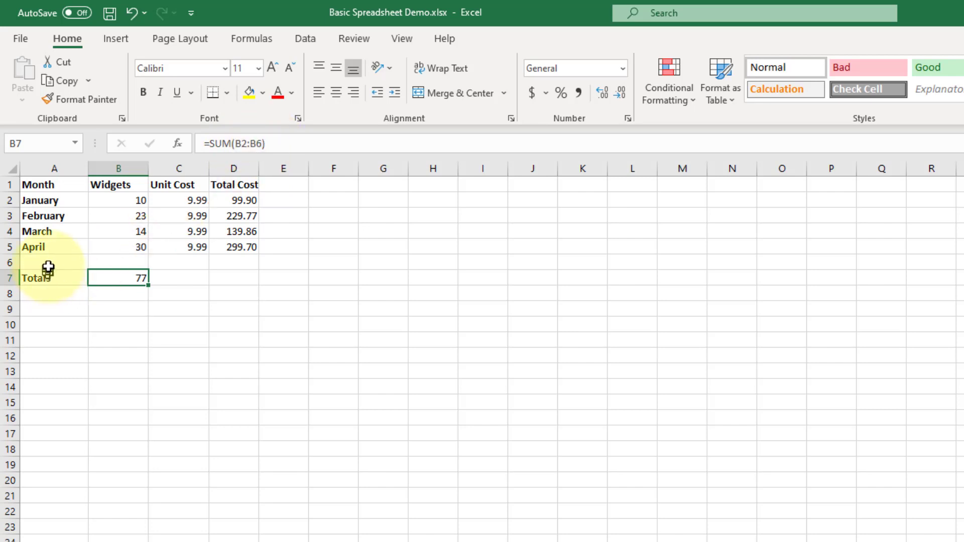
left_click(17, 264)
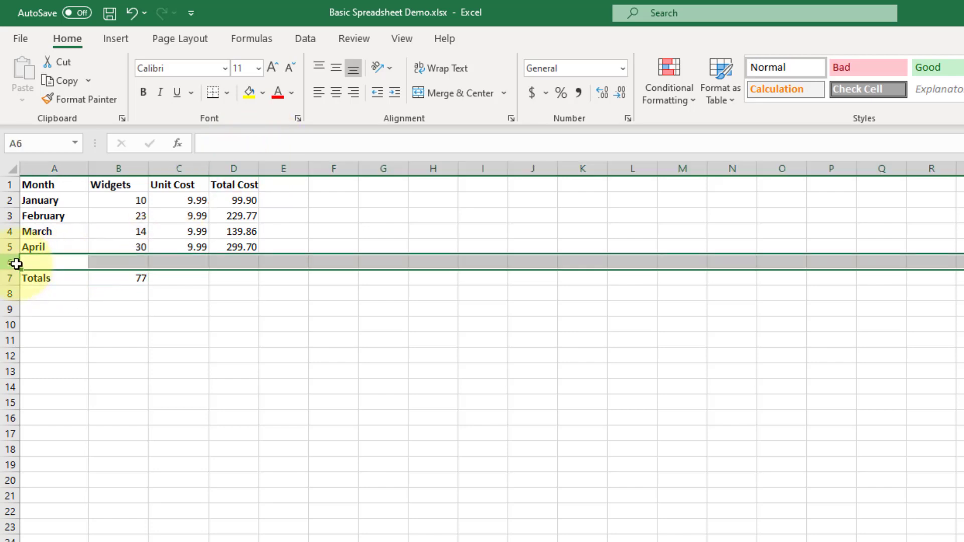
right_click(41, 264)
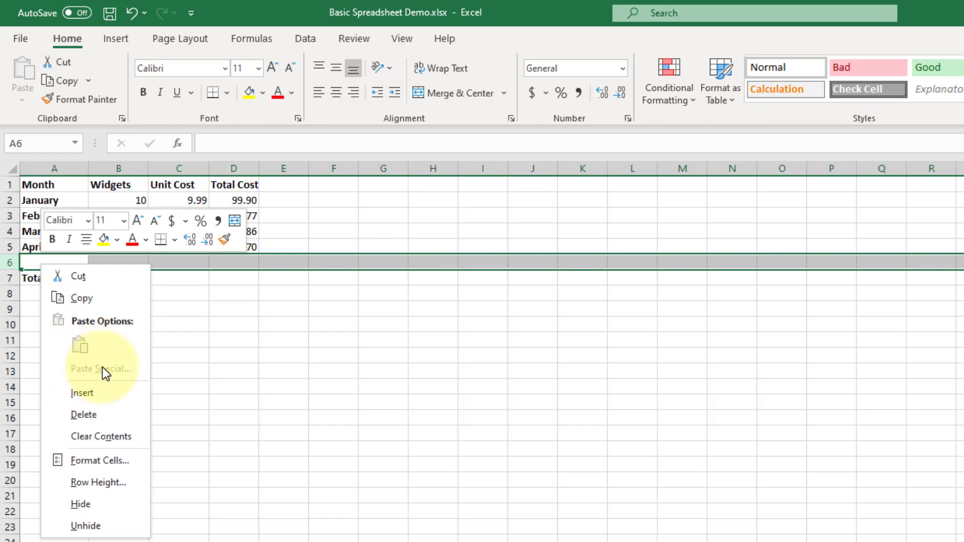
left_click(92, 395)
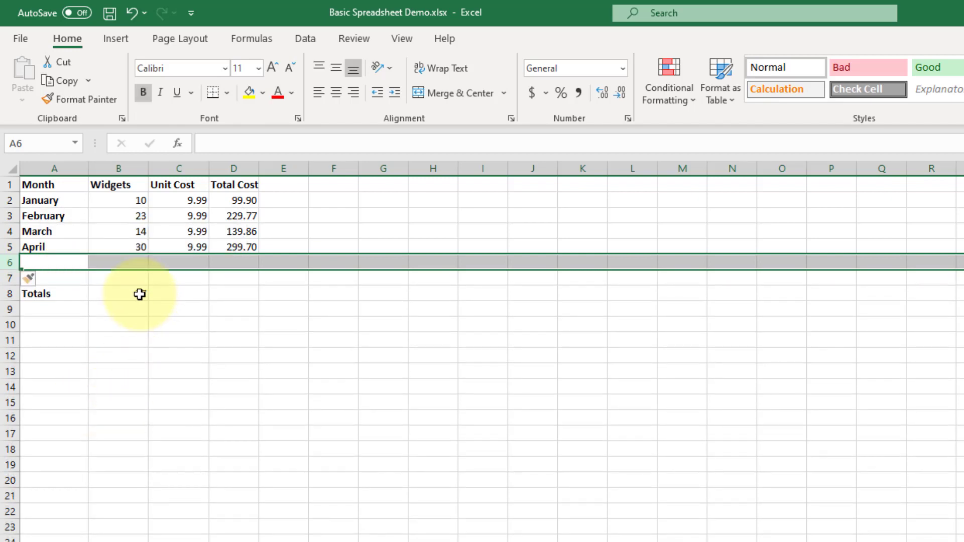
left_click(140, 295)
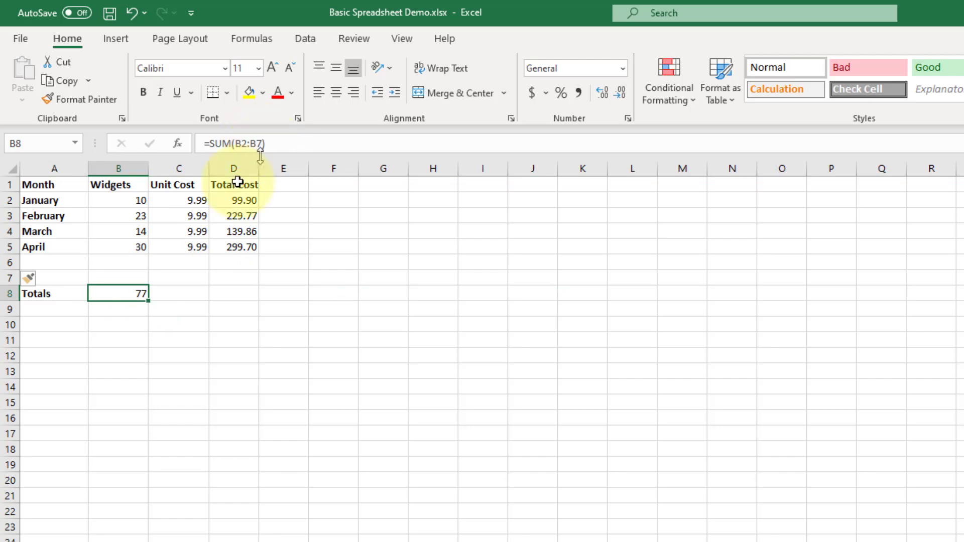
Fill row 6 with May's data: month name May, 44 widgets and a unit cost of 9.99.
left_click(50, 262)
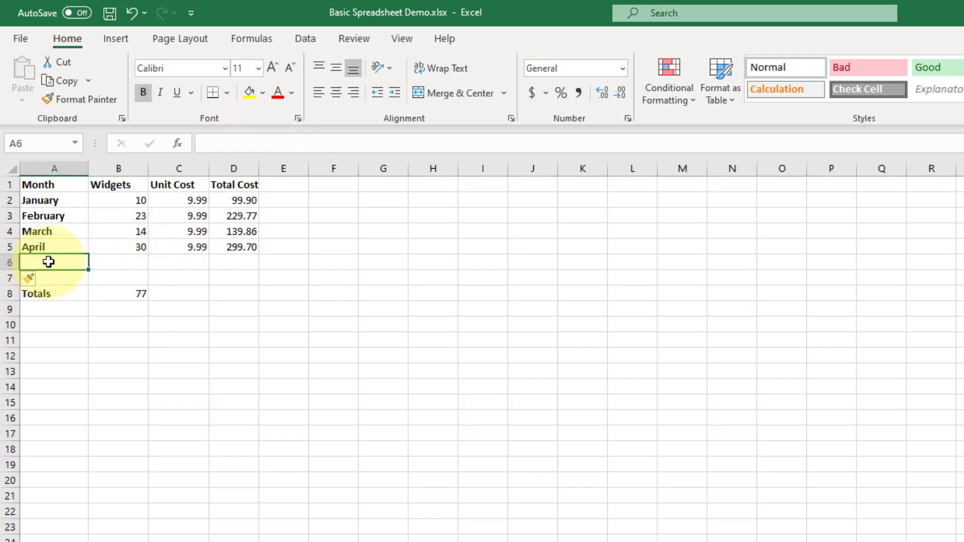
type("May")
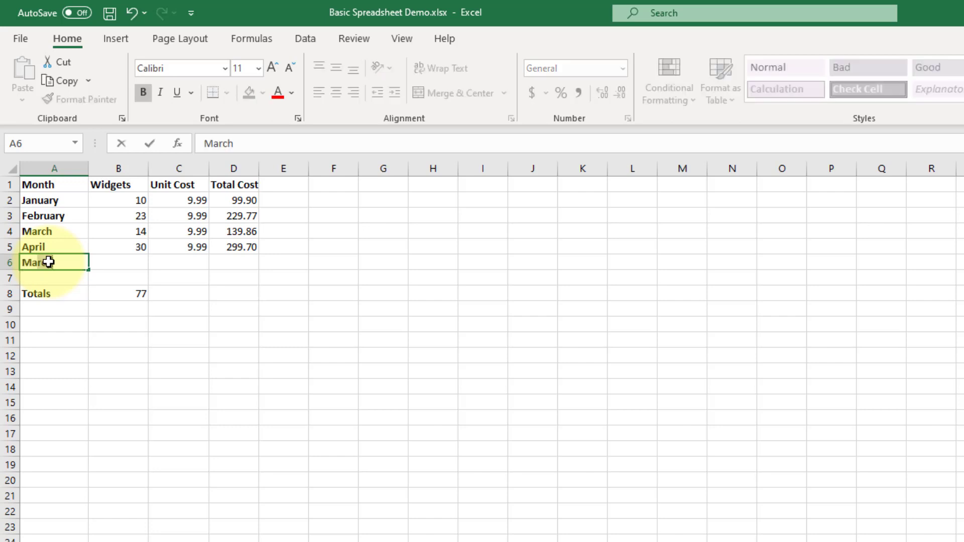
key("Tab")
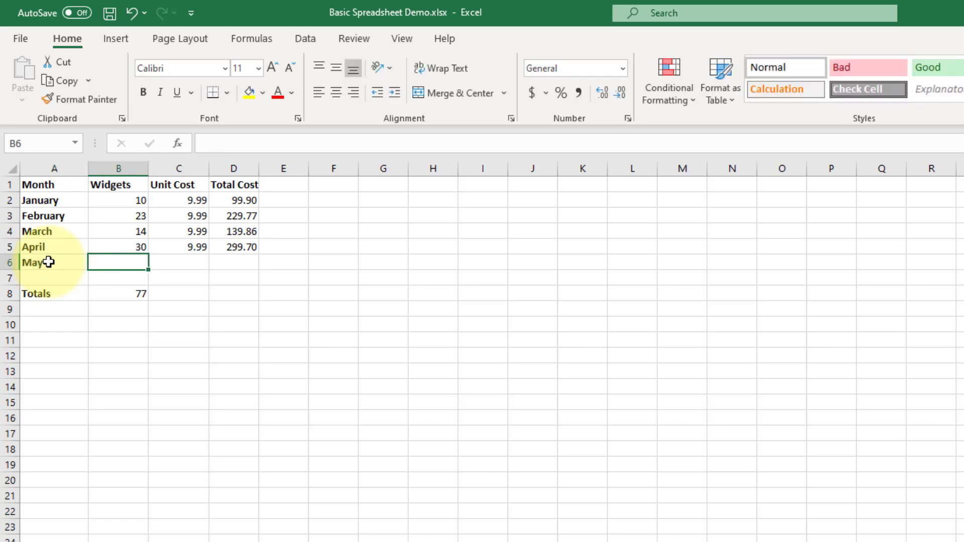
type("44")
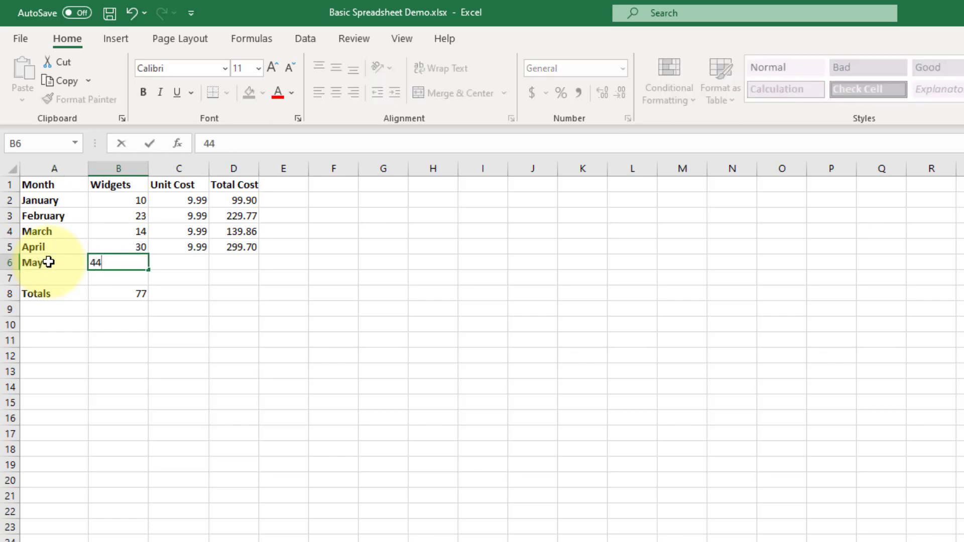
key("Tab")
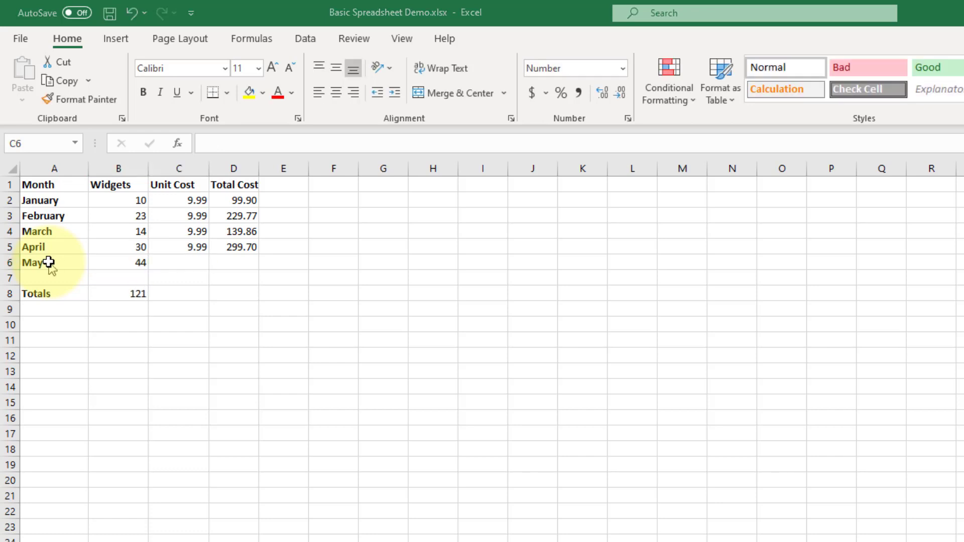
left_click(187, 262)
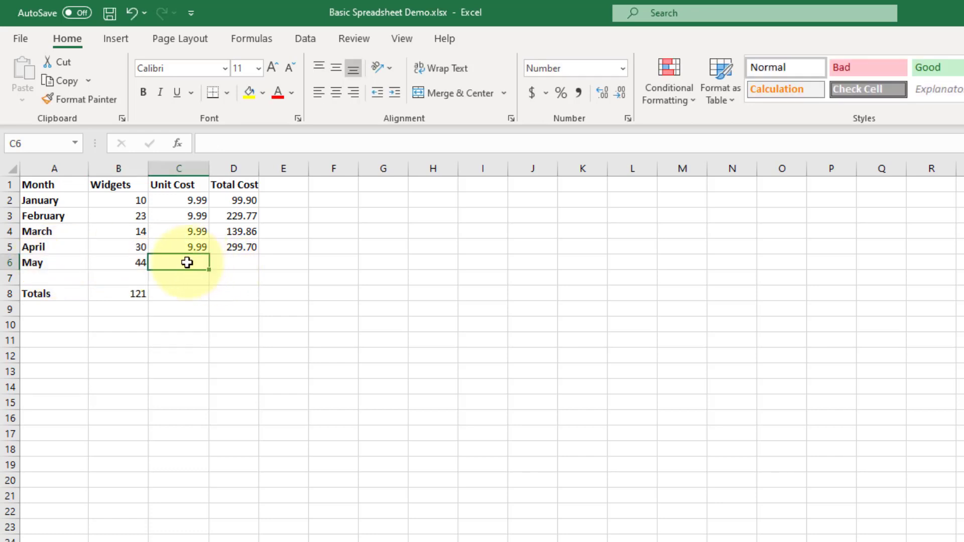
type("9.99")
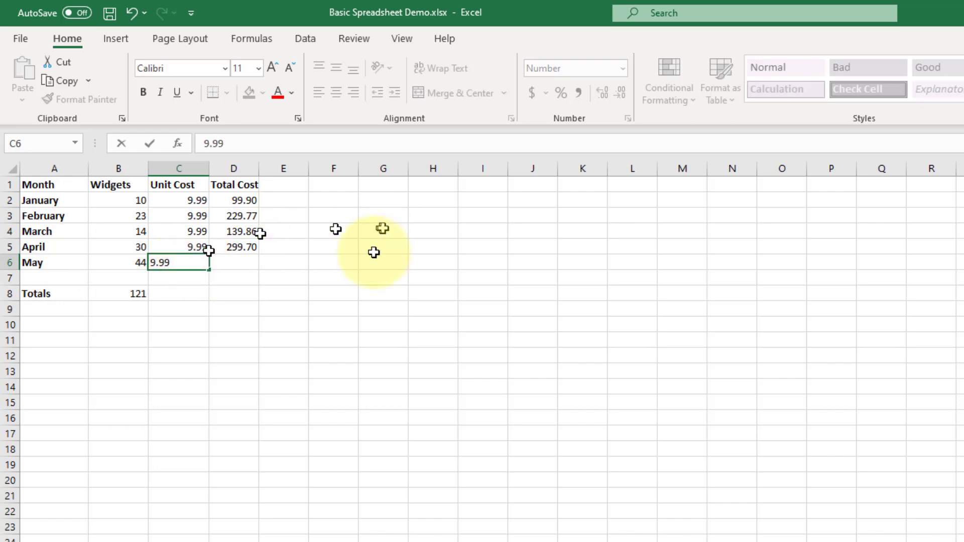
left_click(377, 296)
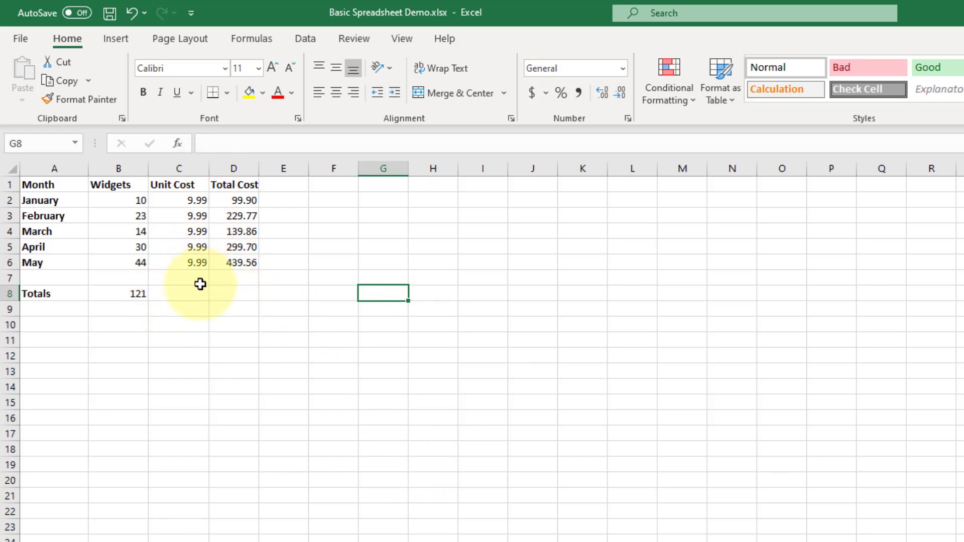
Copy the widget total formula from B8 into D8 to total the Total Cost column, and check the pasted formula's range.
left_click(134, 294)
right_click(135, 296)
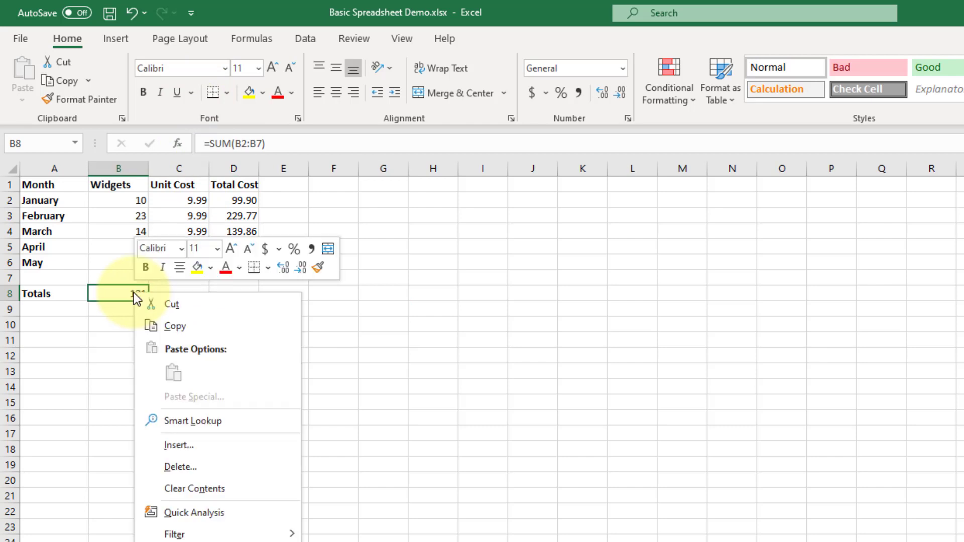
left_click(176, 326)
left_click(237, 290)
right_click(239, 291)
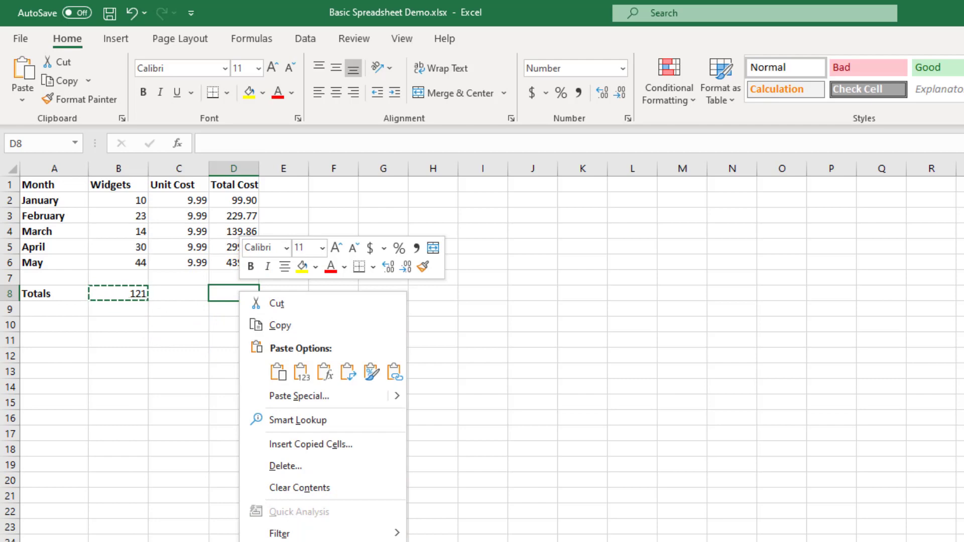
left_click(283, 372)
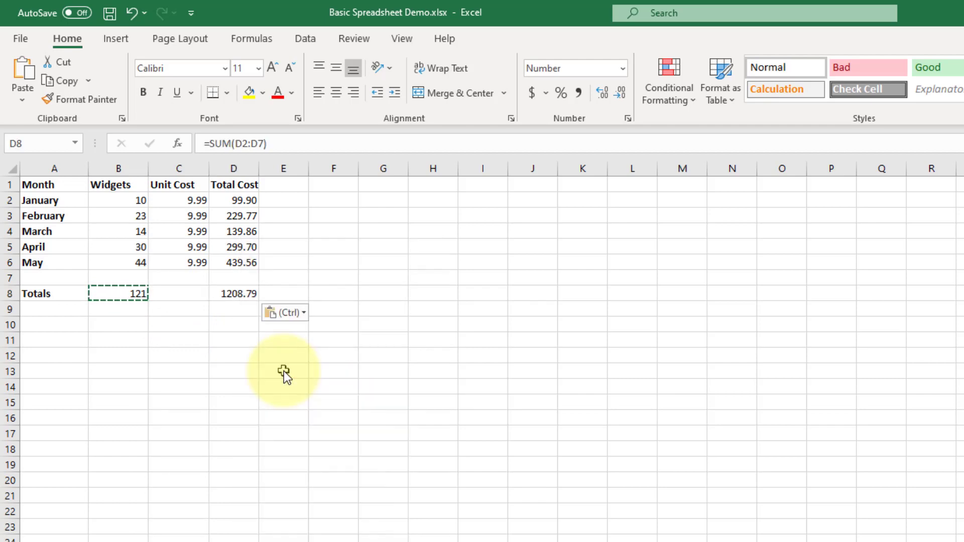
left_click(515, 449)
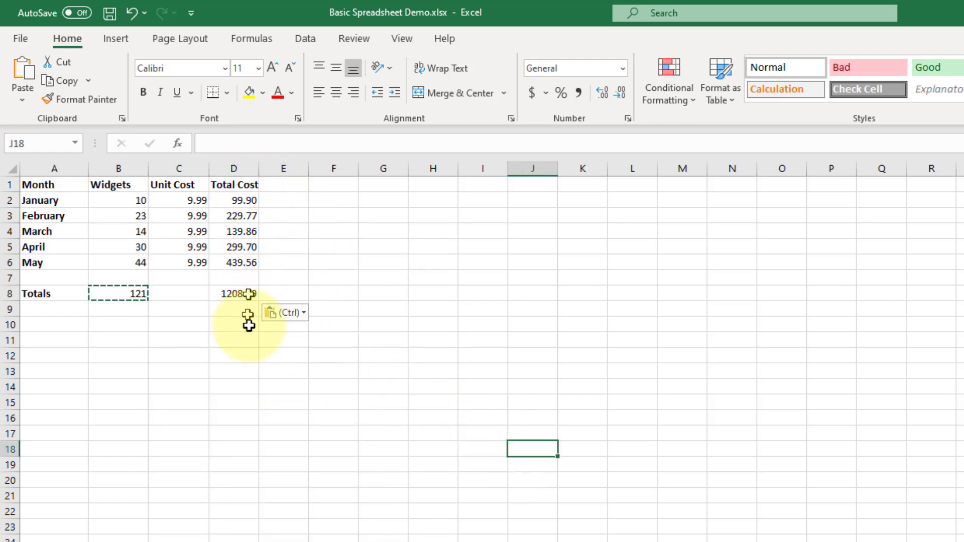
left_click(241, 295)
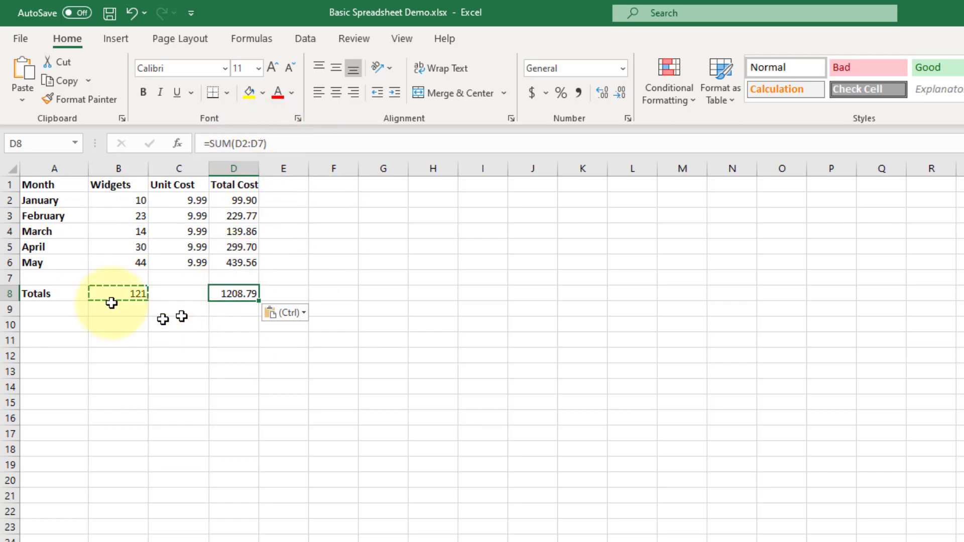
left_click(378, 295)
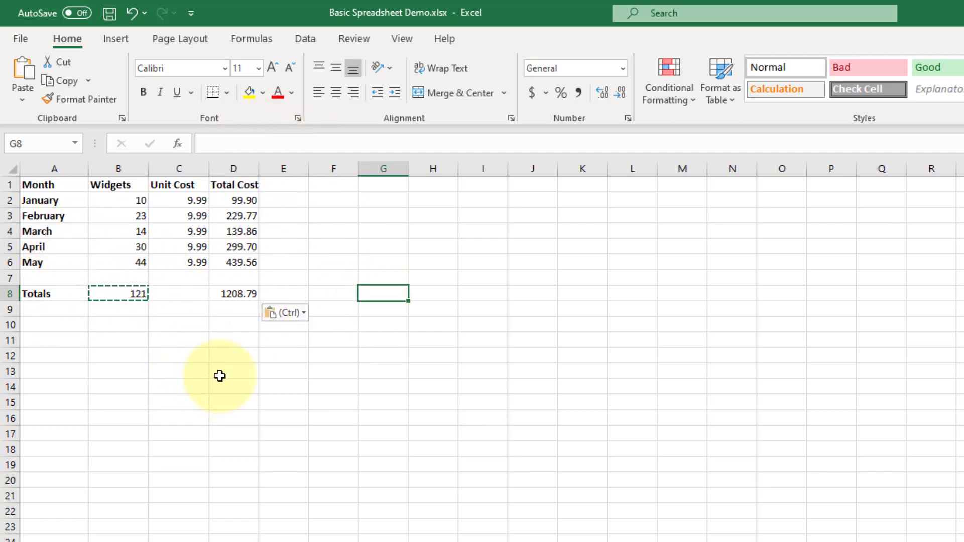
key("Escape")
left_click(367, 357)
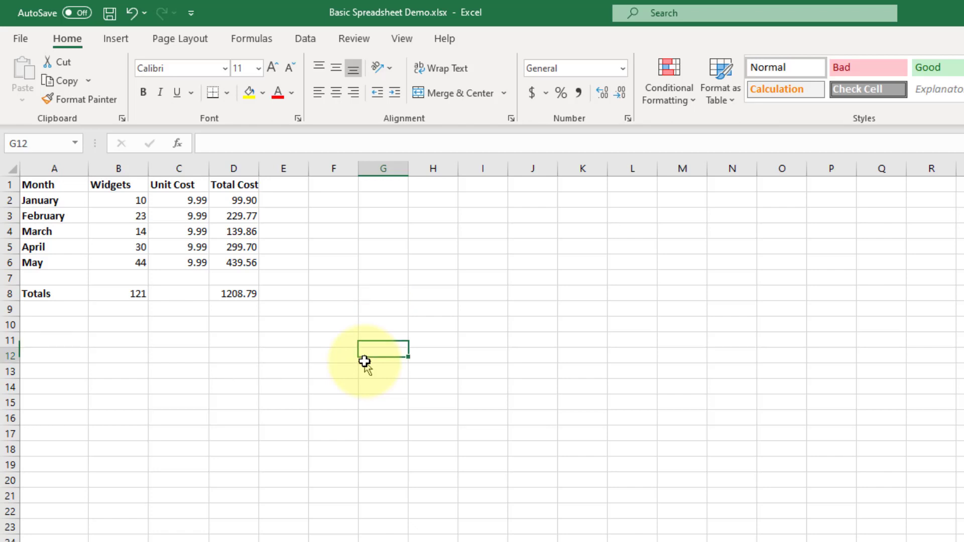
Review February's total cost formula in D3, the widget total formula in B8 and January's widget entry in B2.
left_click(303, 268)
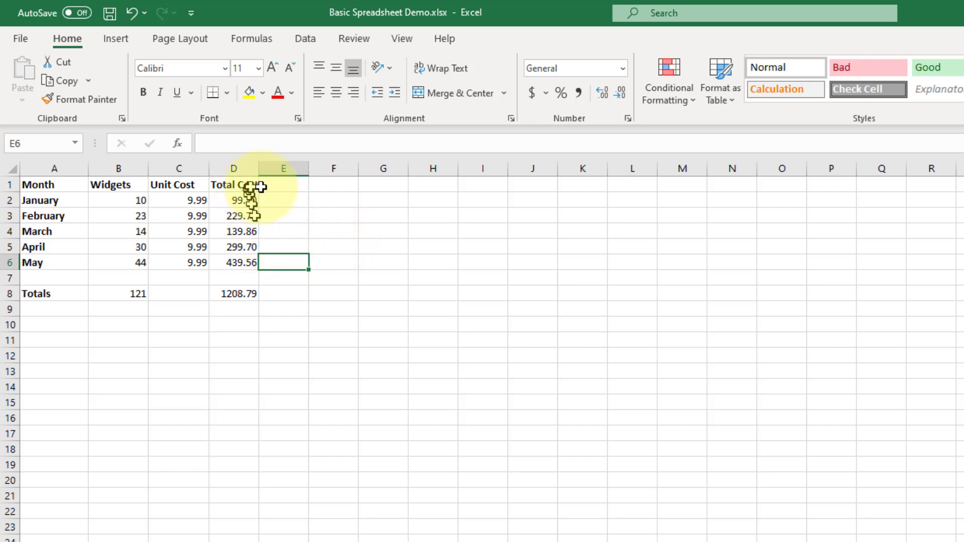
left_click(235, 217)
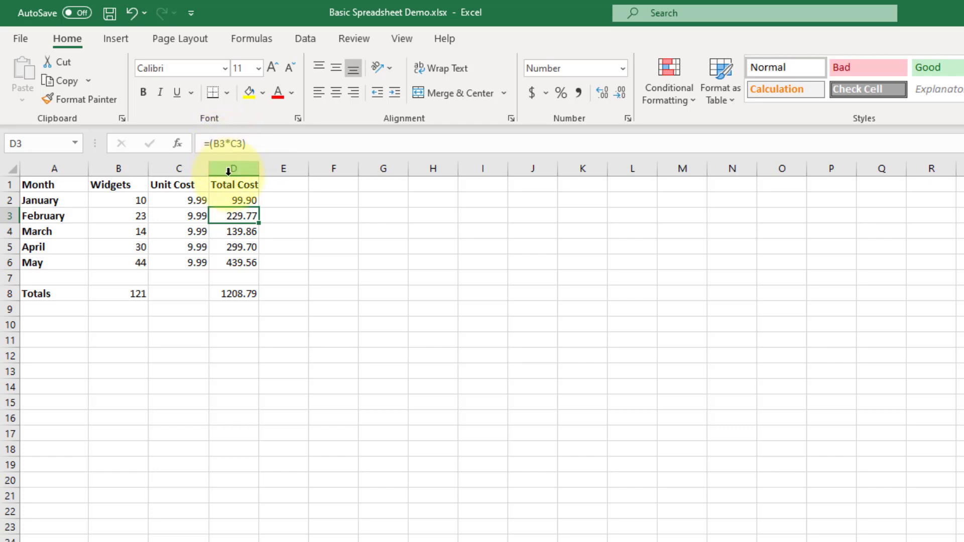
left_click(141, 295)
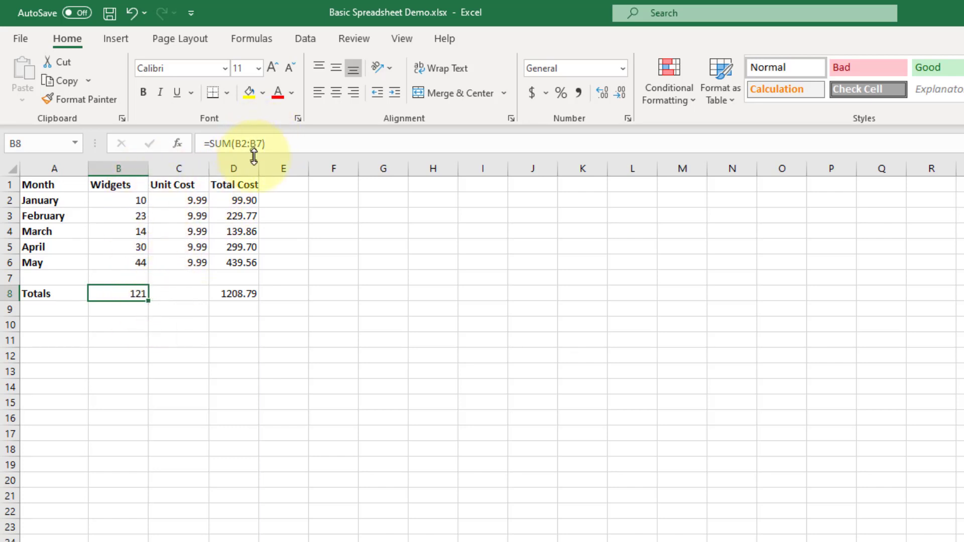
left_click(132, 201)
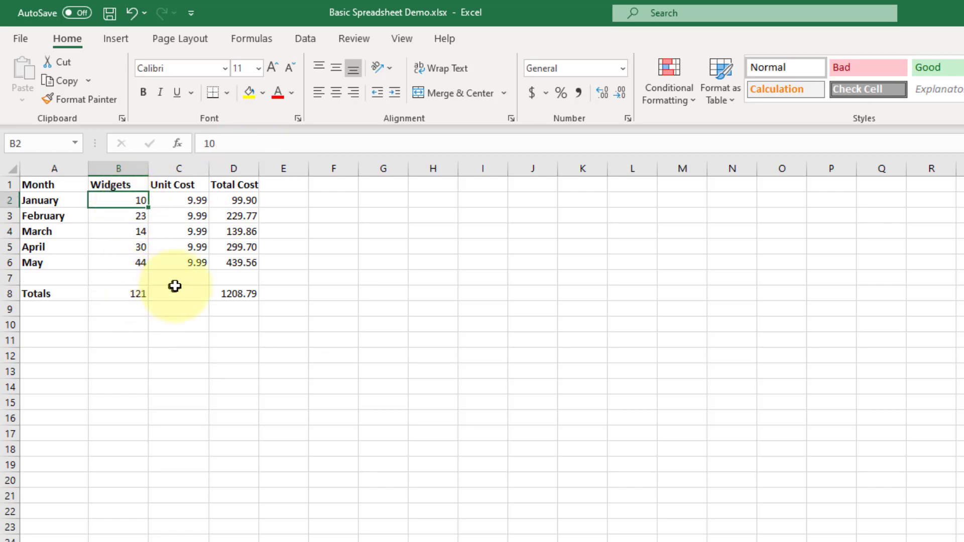
left_click(345, 293)
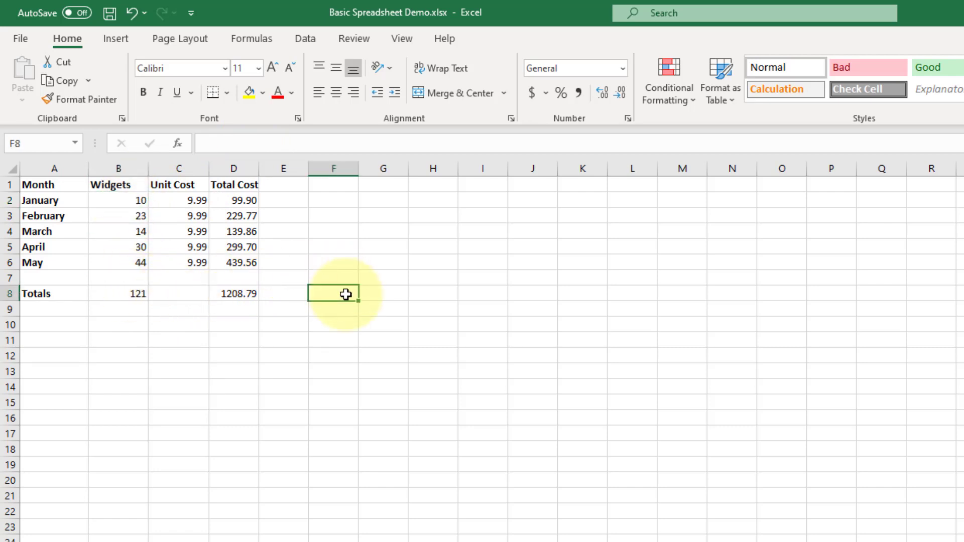